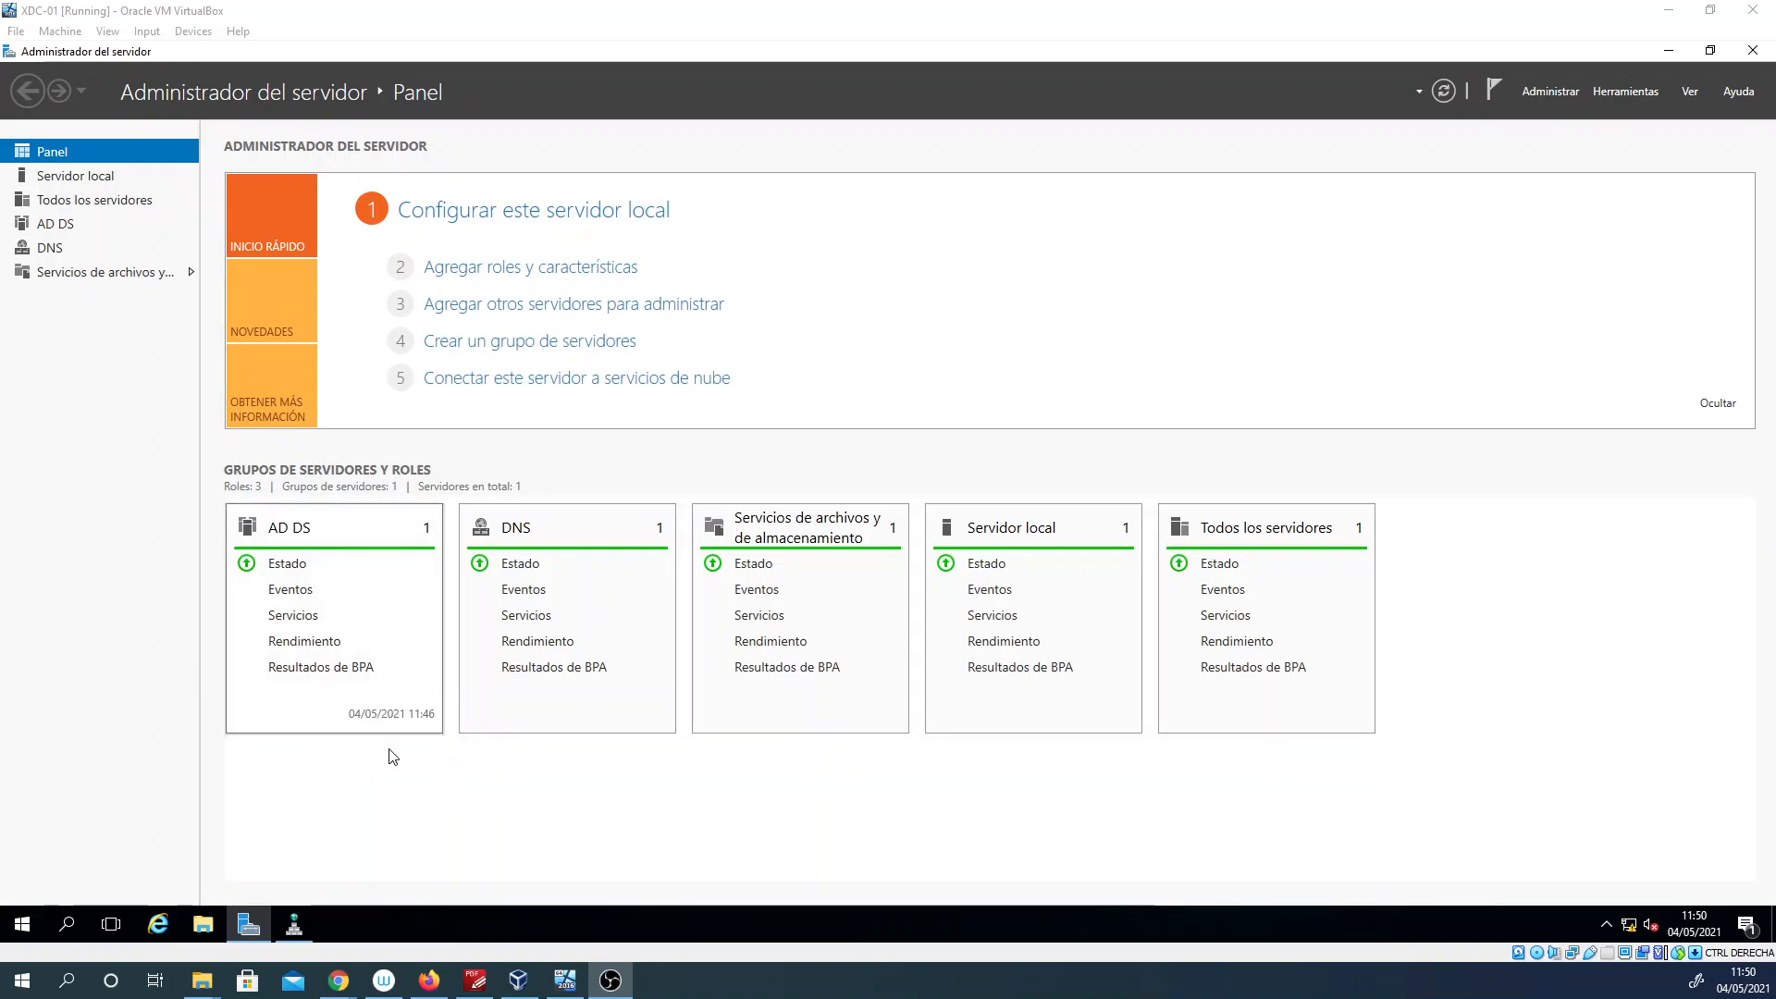
Step: Open Usuarios y equipos de Active Directory in a maximized window and display the Alumnos organizational unit under Usuarios
click(1640, 92)
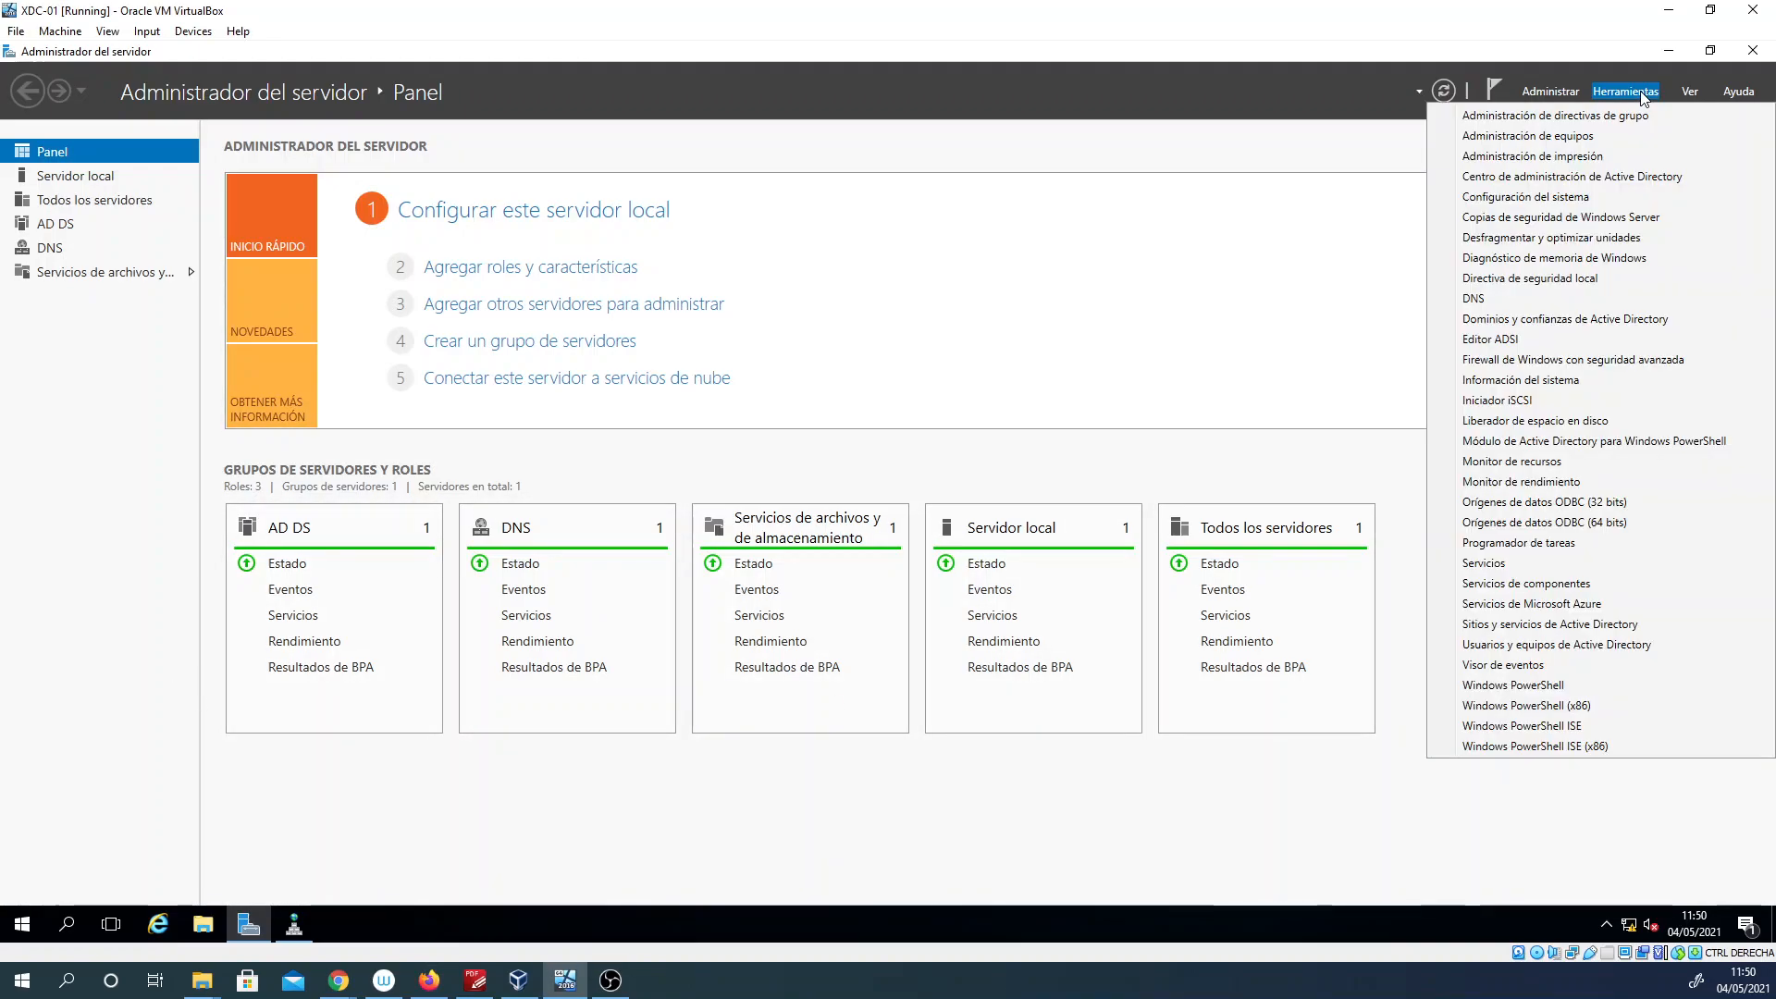
click(1607, 647)
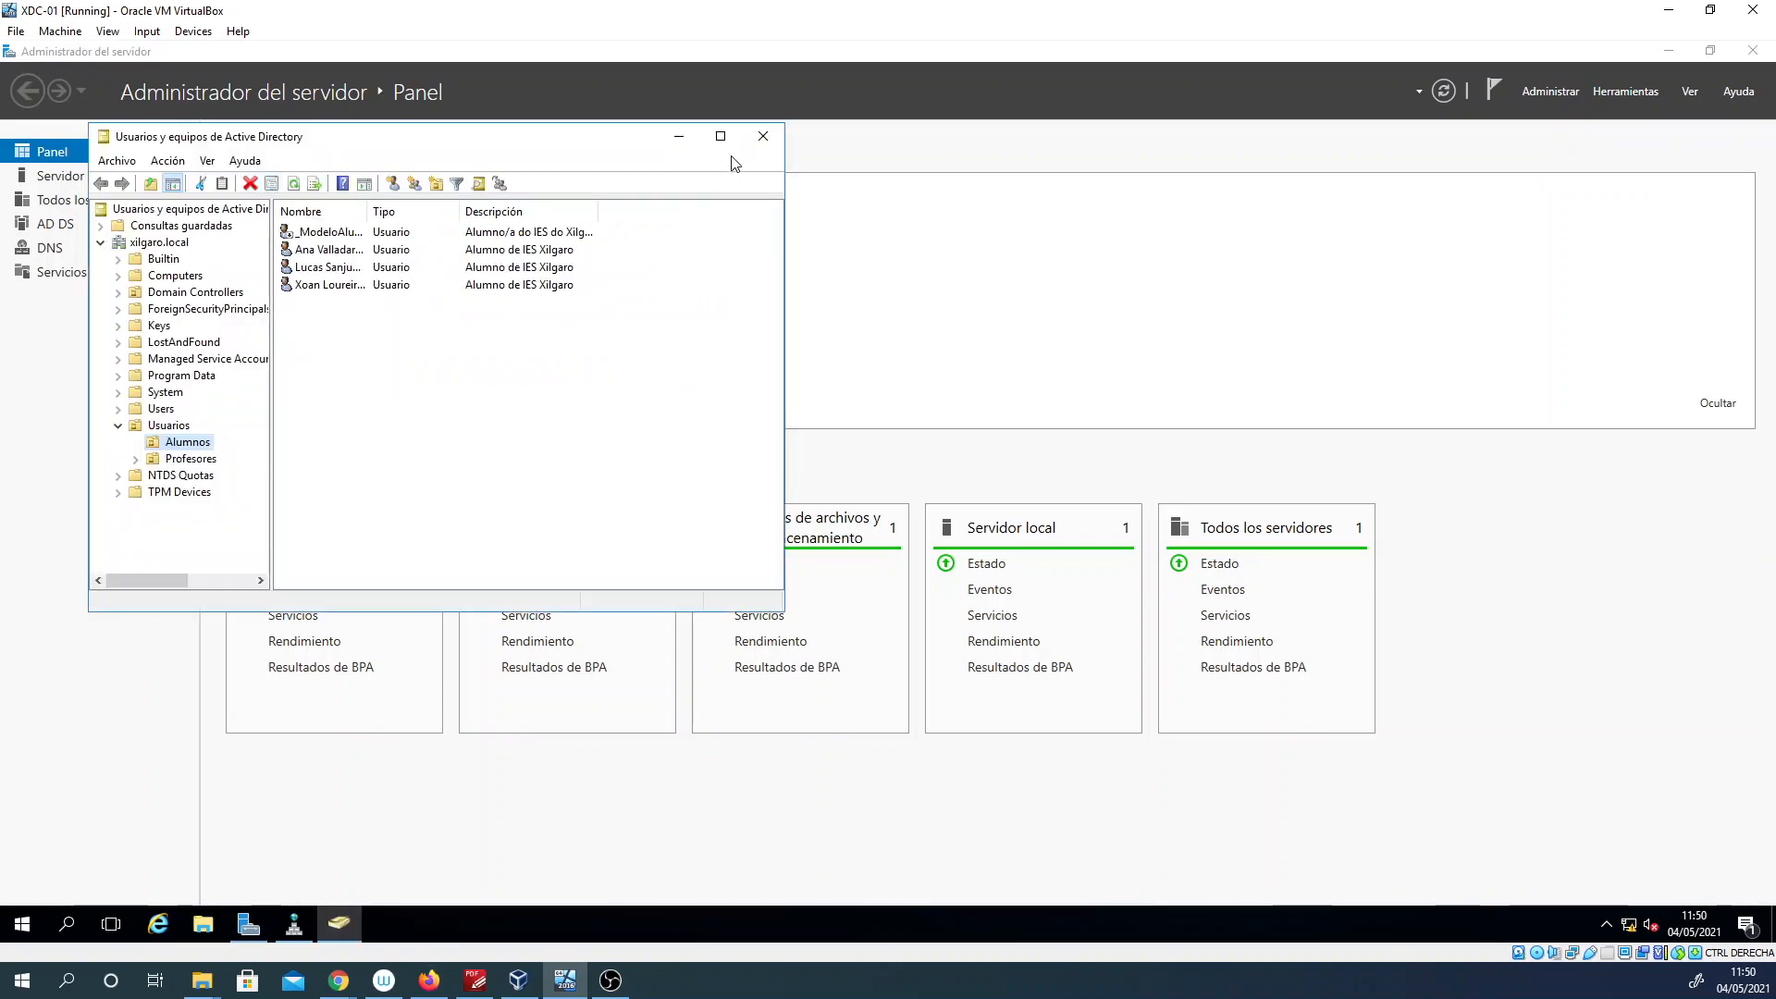
click(728, 136)
click(83, 339)
click(100, 357)
click(101, 370)
click(102, 354)
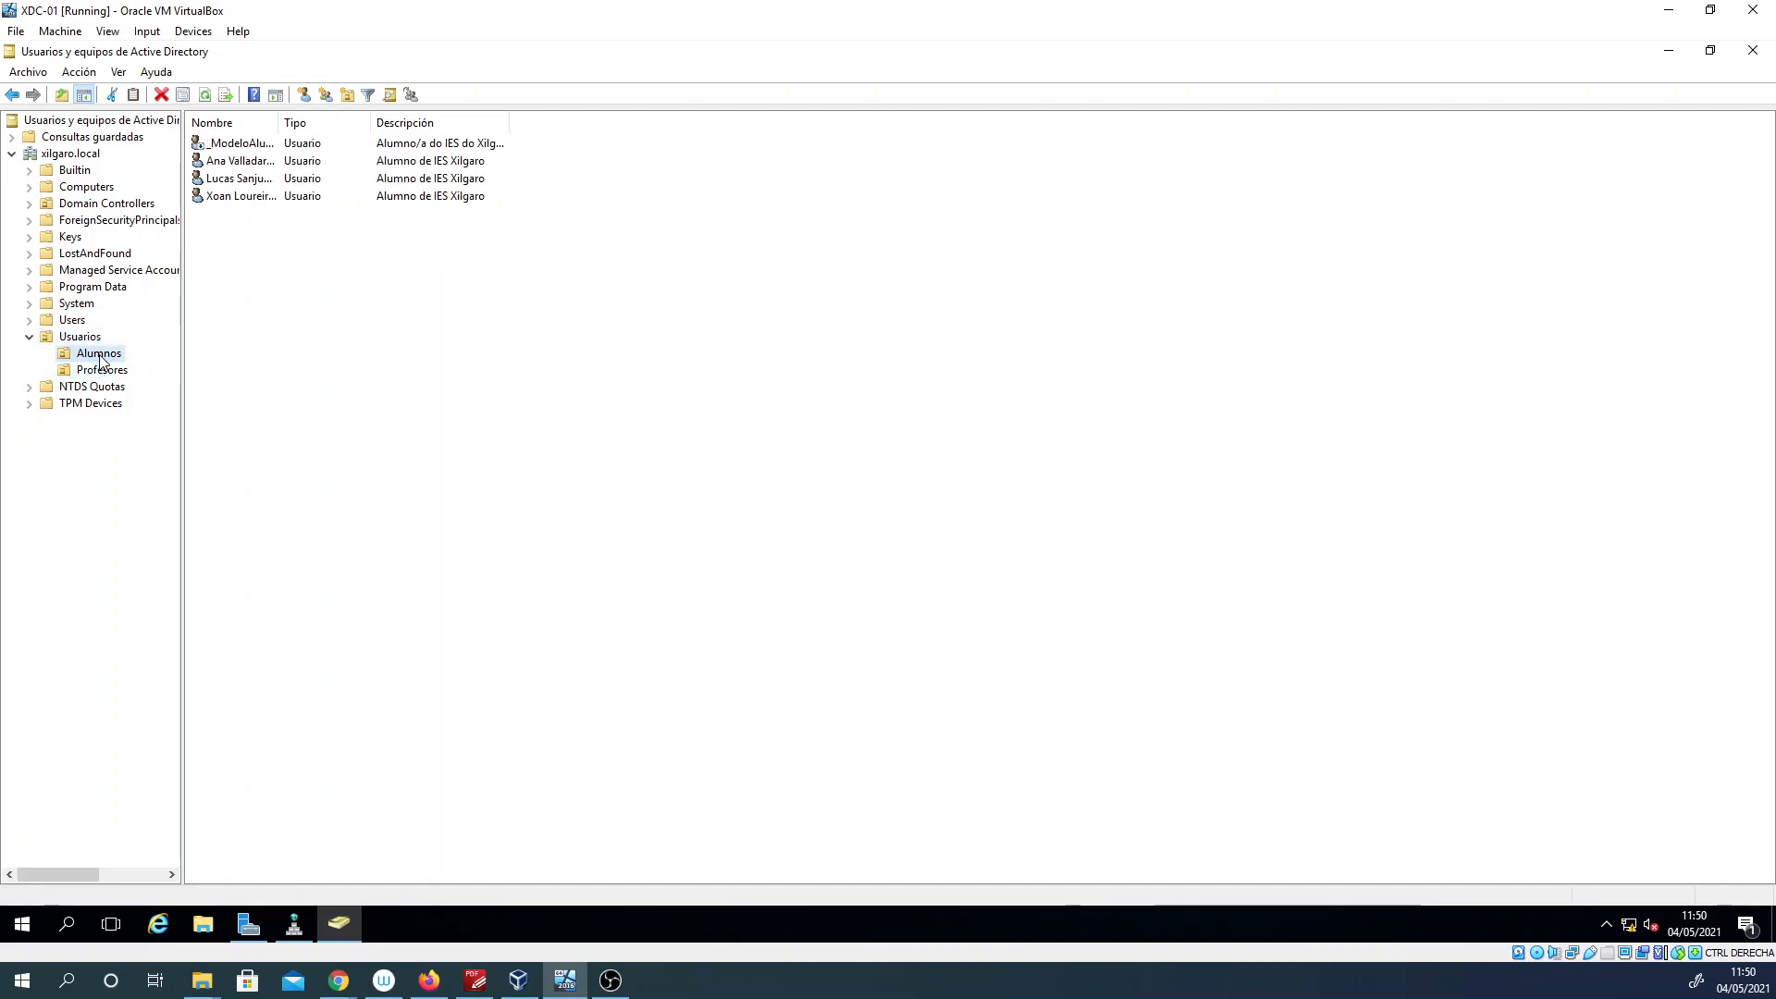
Step: Keep the Alumnos unit selected and widen its Nombre column until the full user names fit
right_click(273, 248)
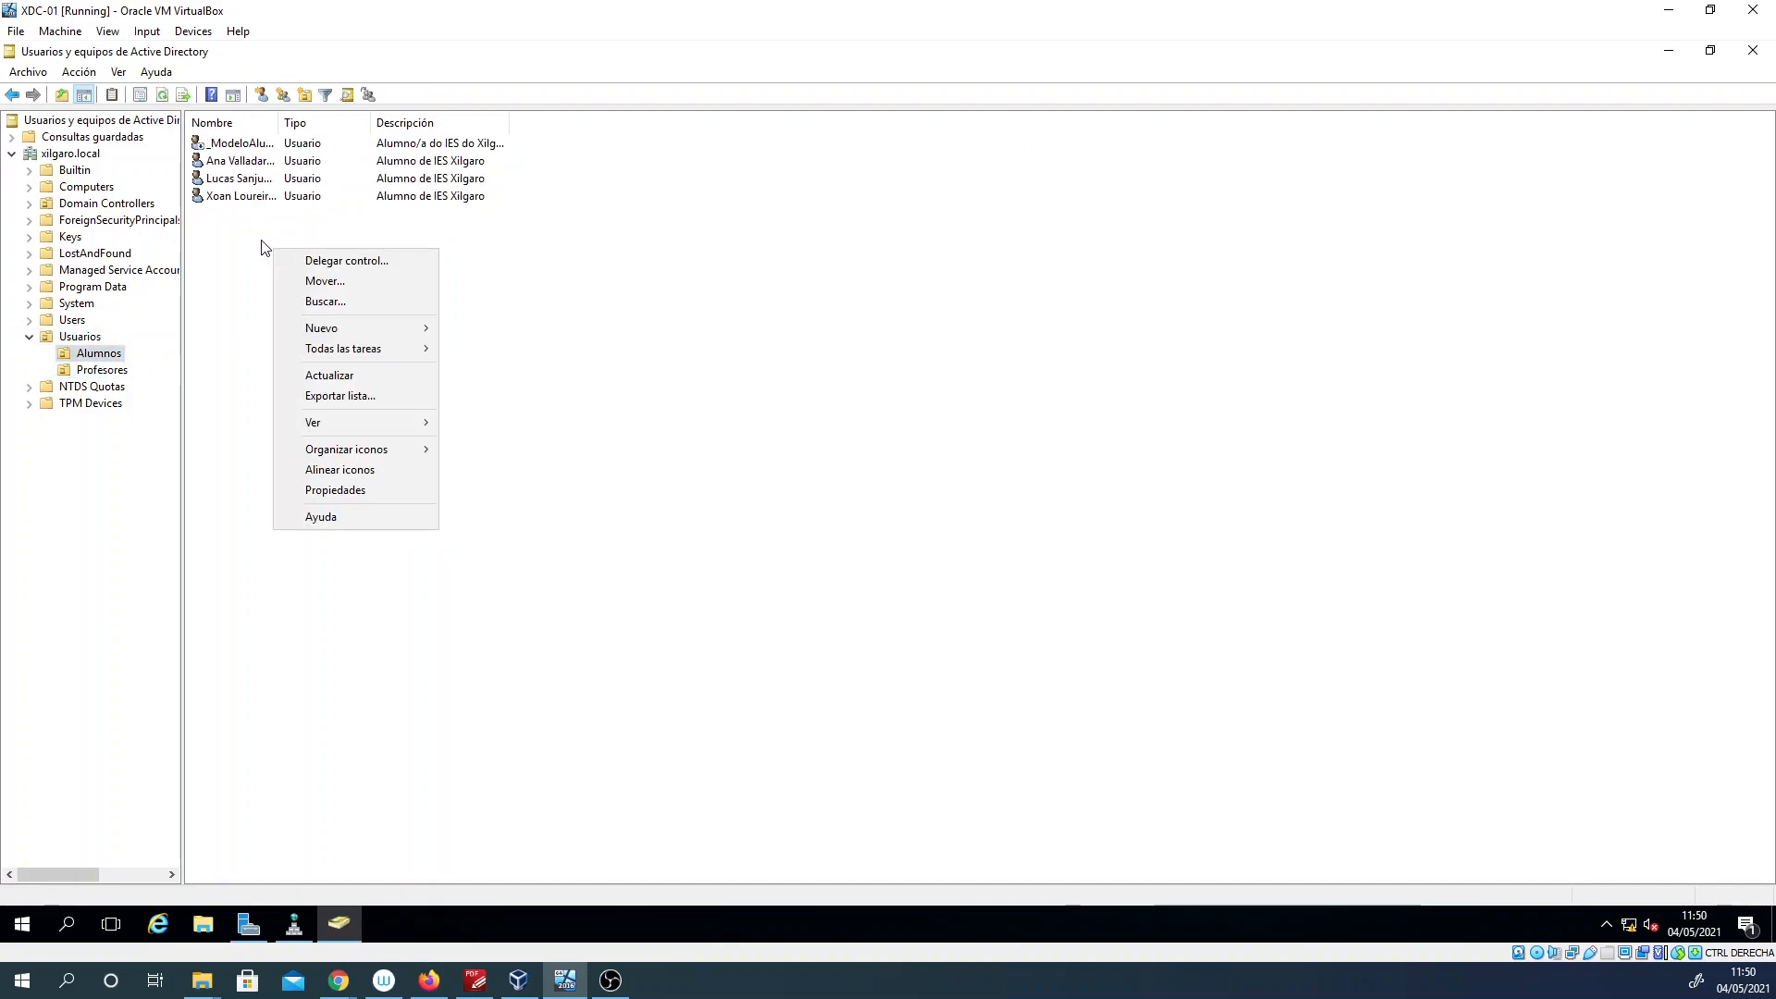
click(145, 342)
click(83, 339)
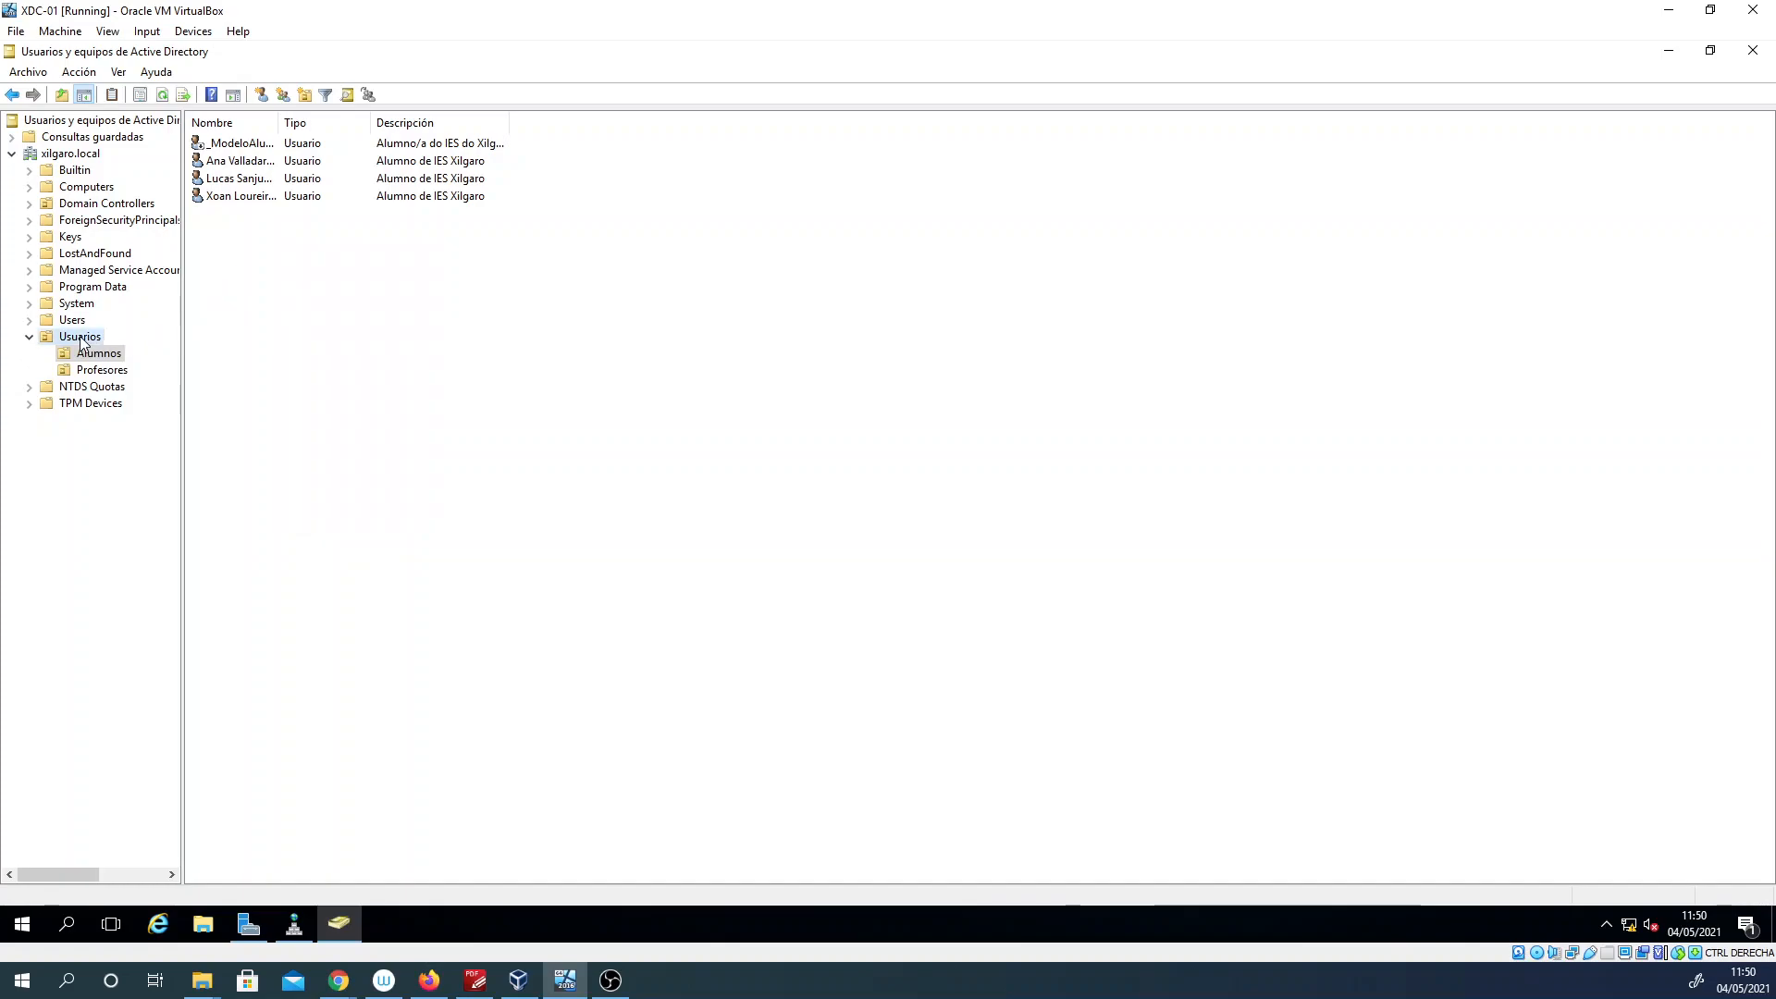
click(96, 355)
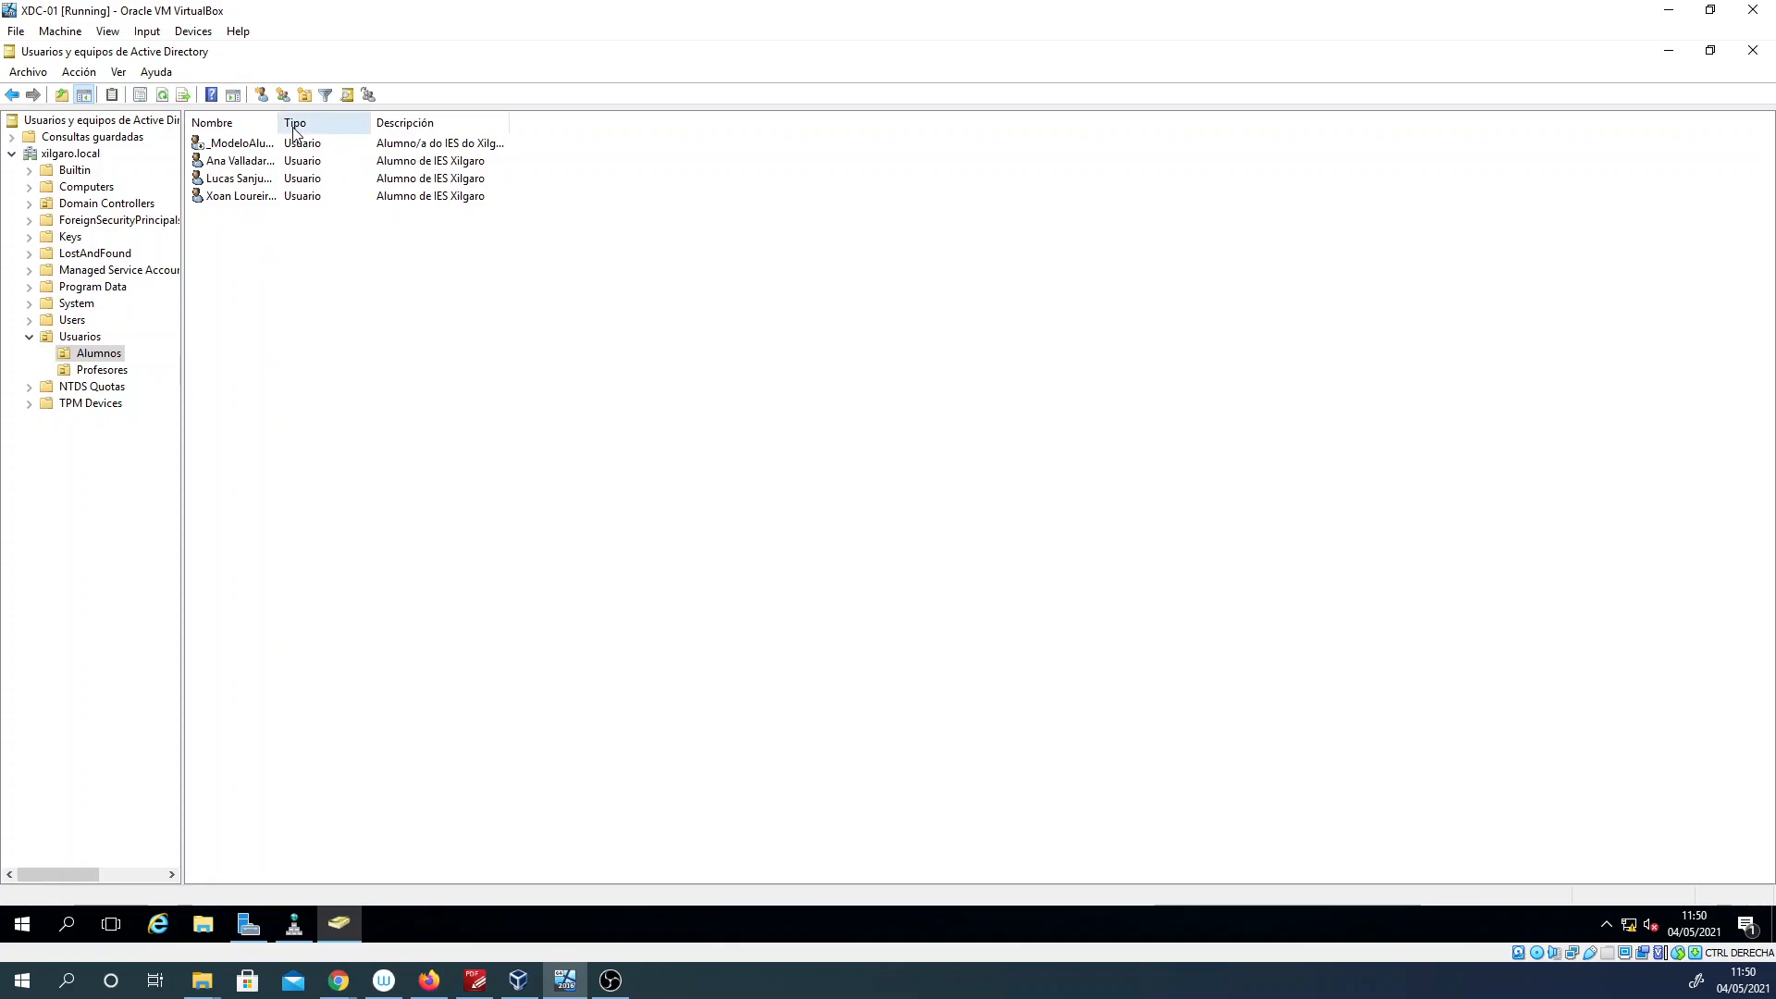
drag(275, 120, 371, 121)
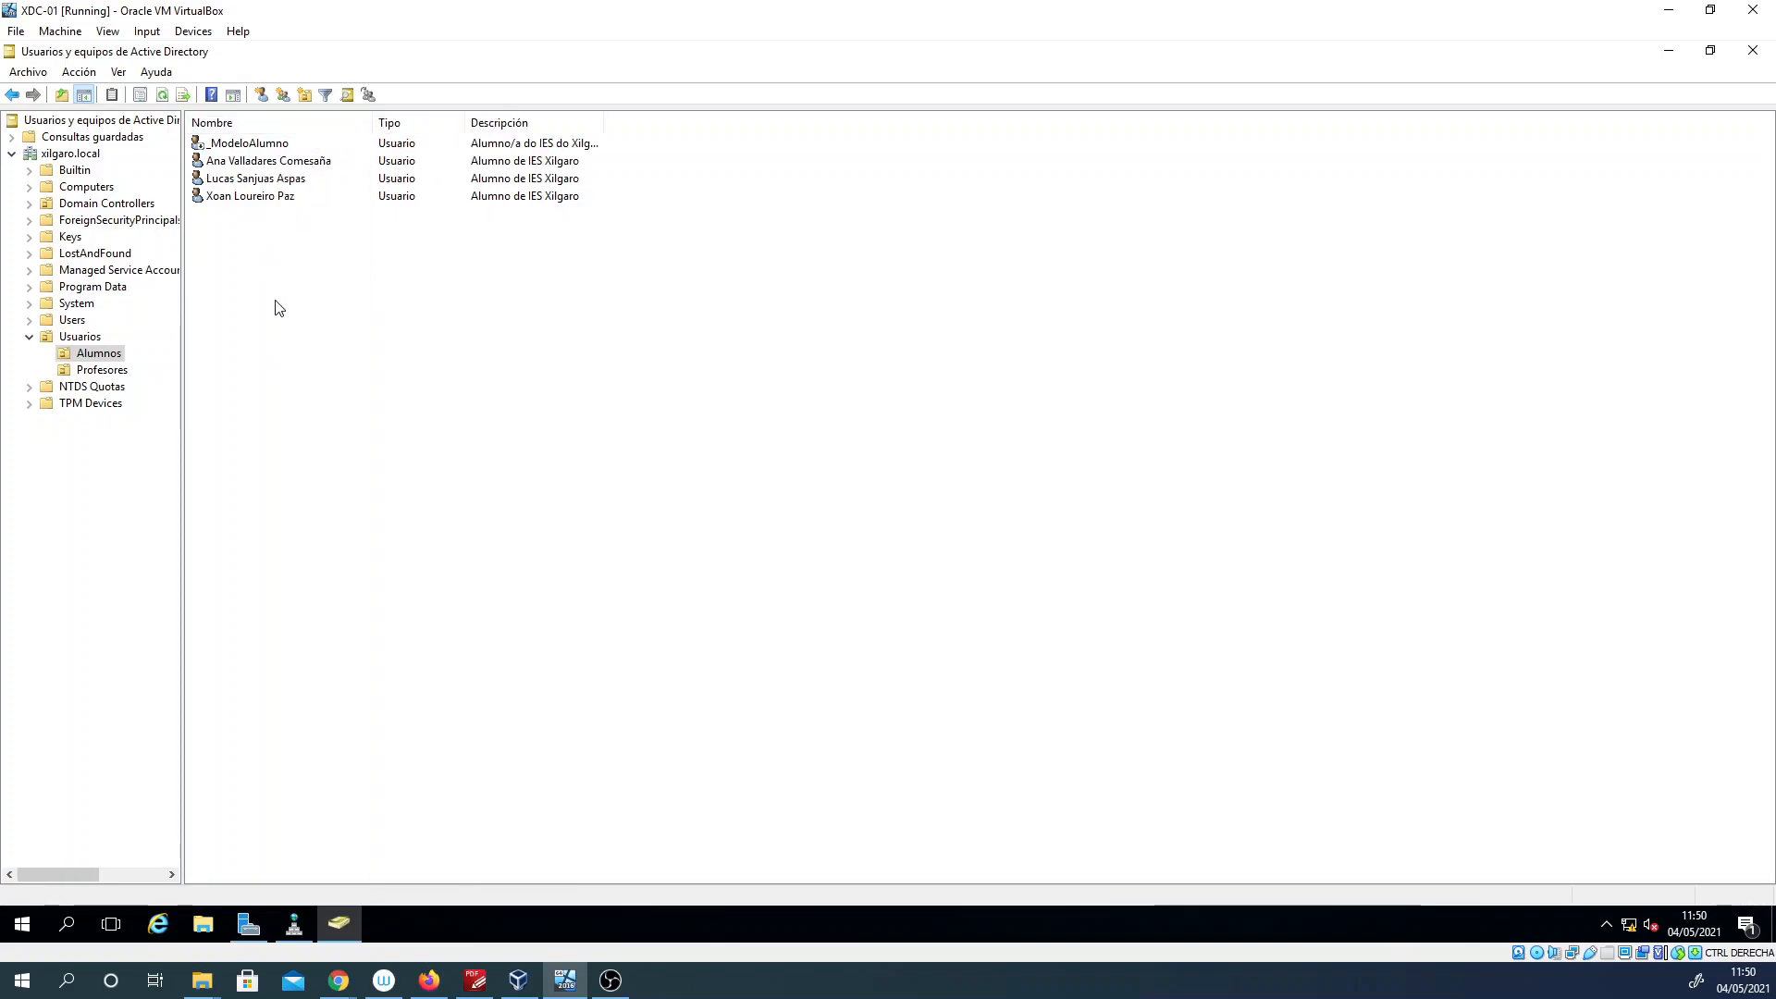
Step: Create a group named G-Alumnos in the Alumnos unit with Global scope and Seguridad type
right_click(275, 300)
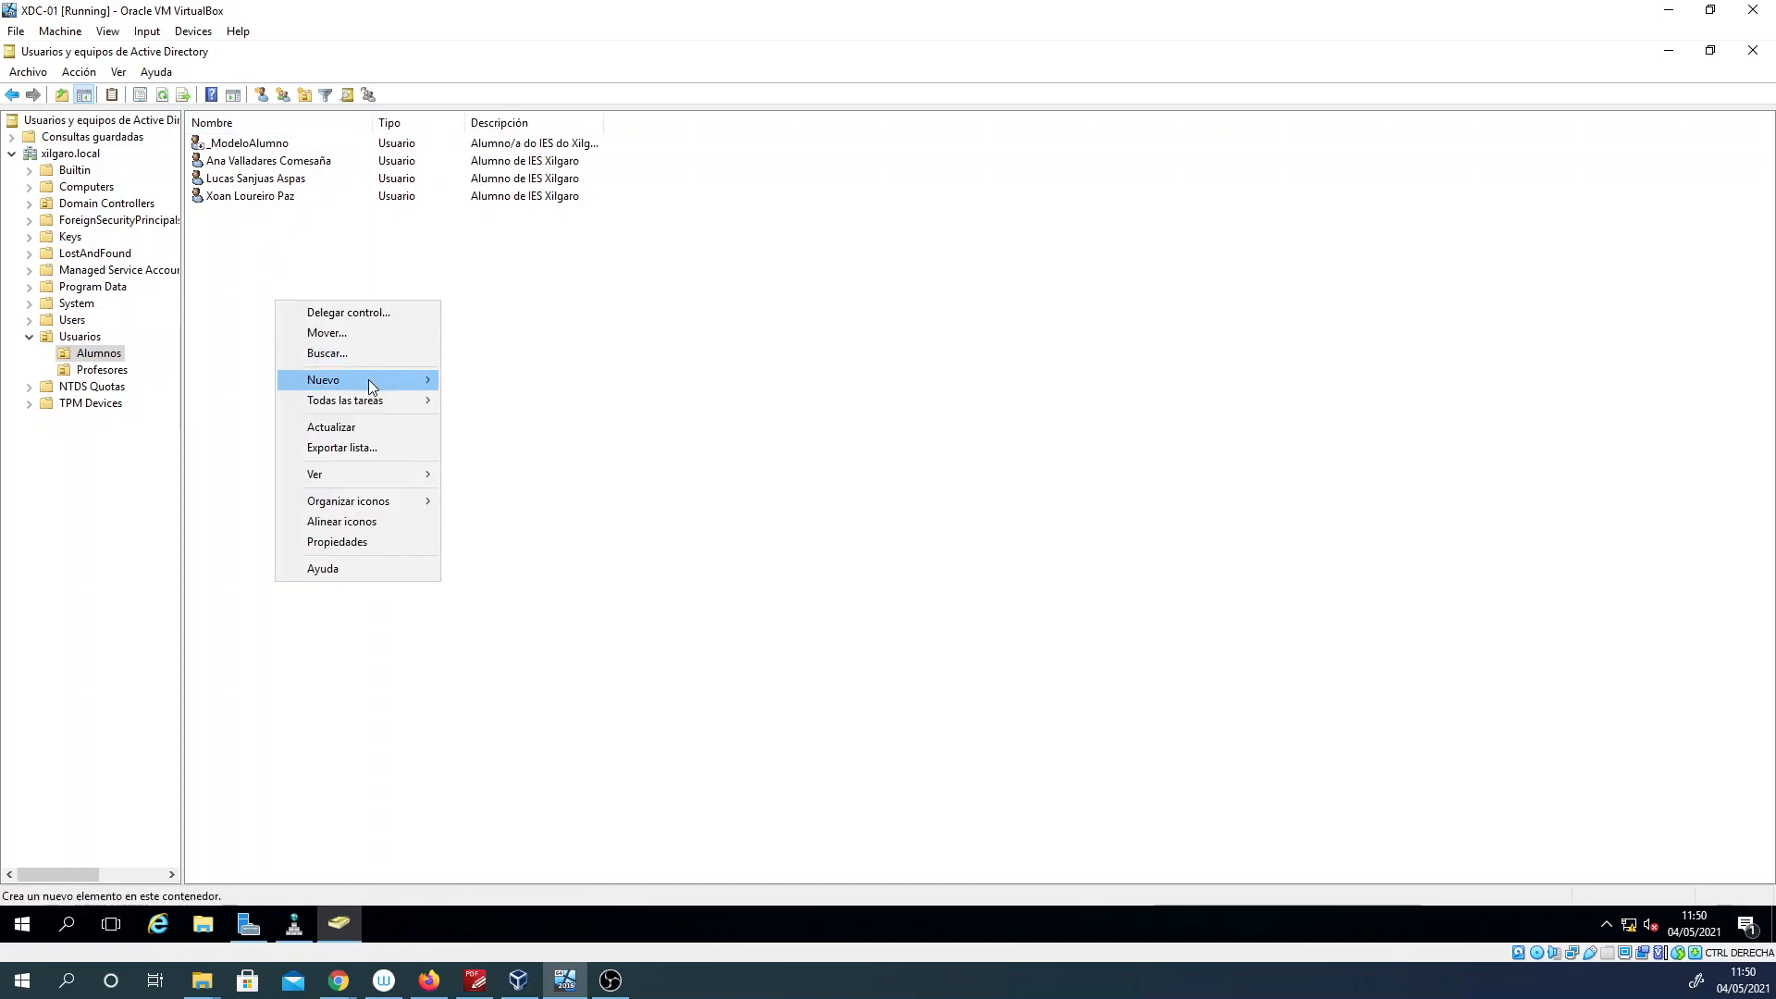
mouse_move(368, 379)
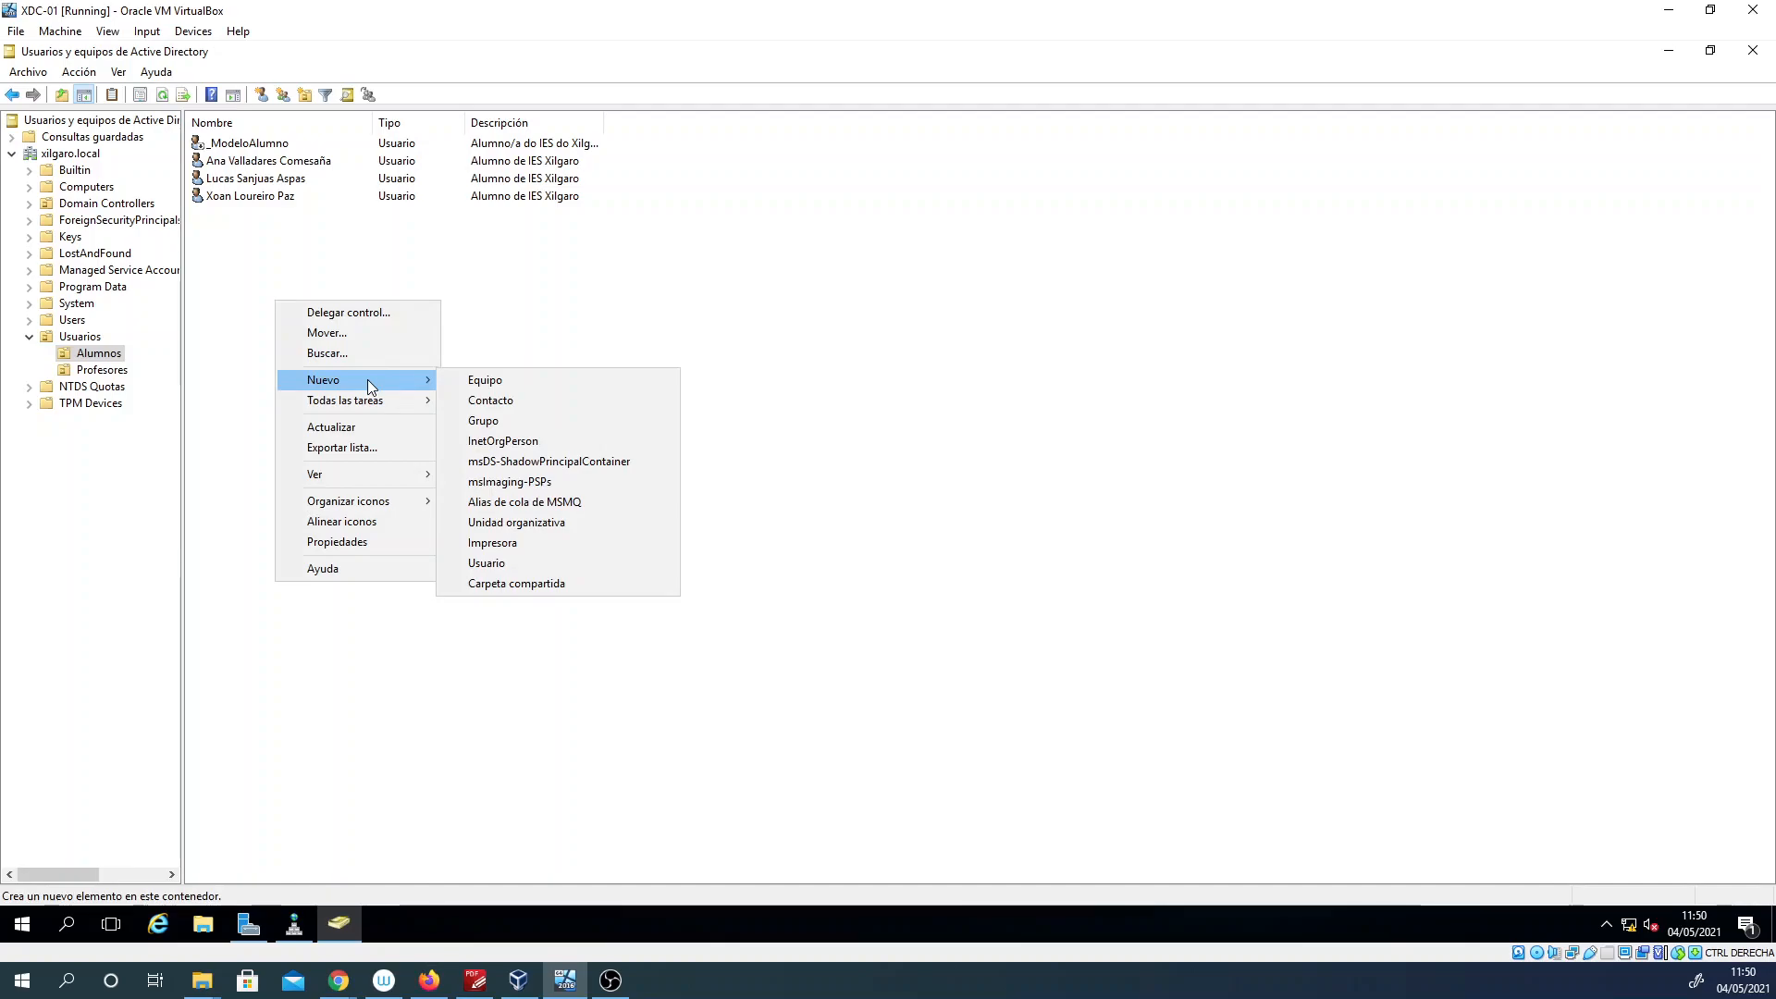
click(483, 421)
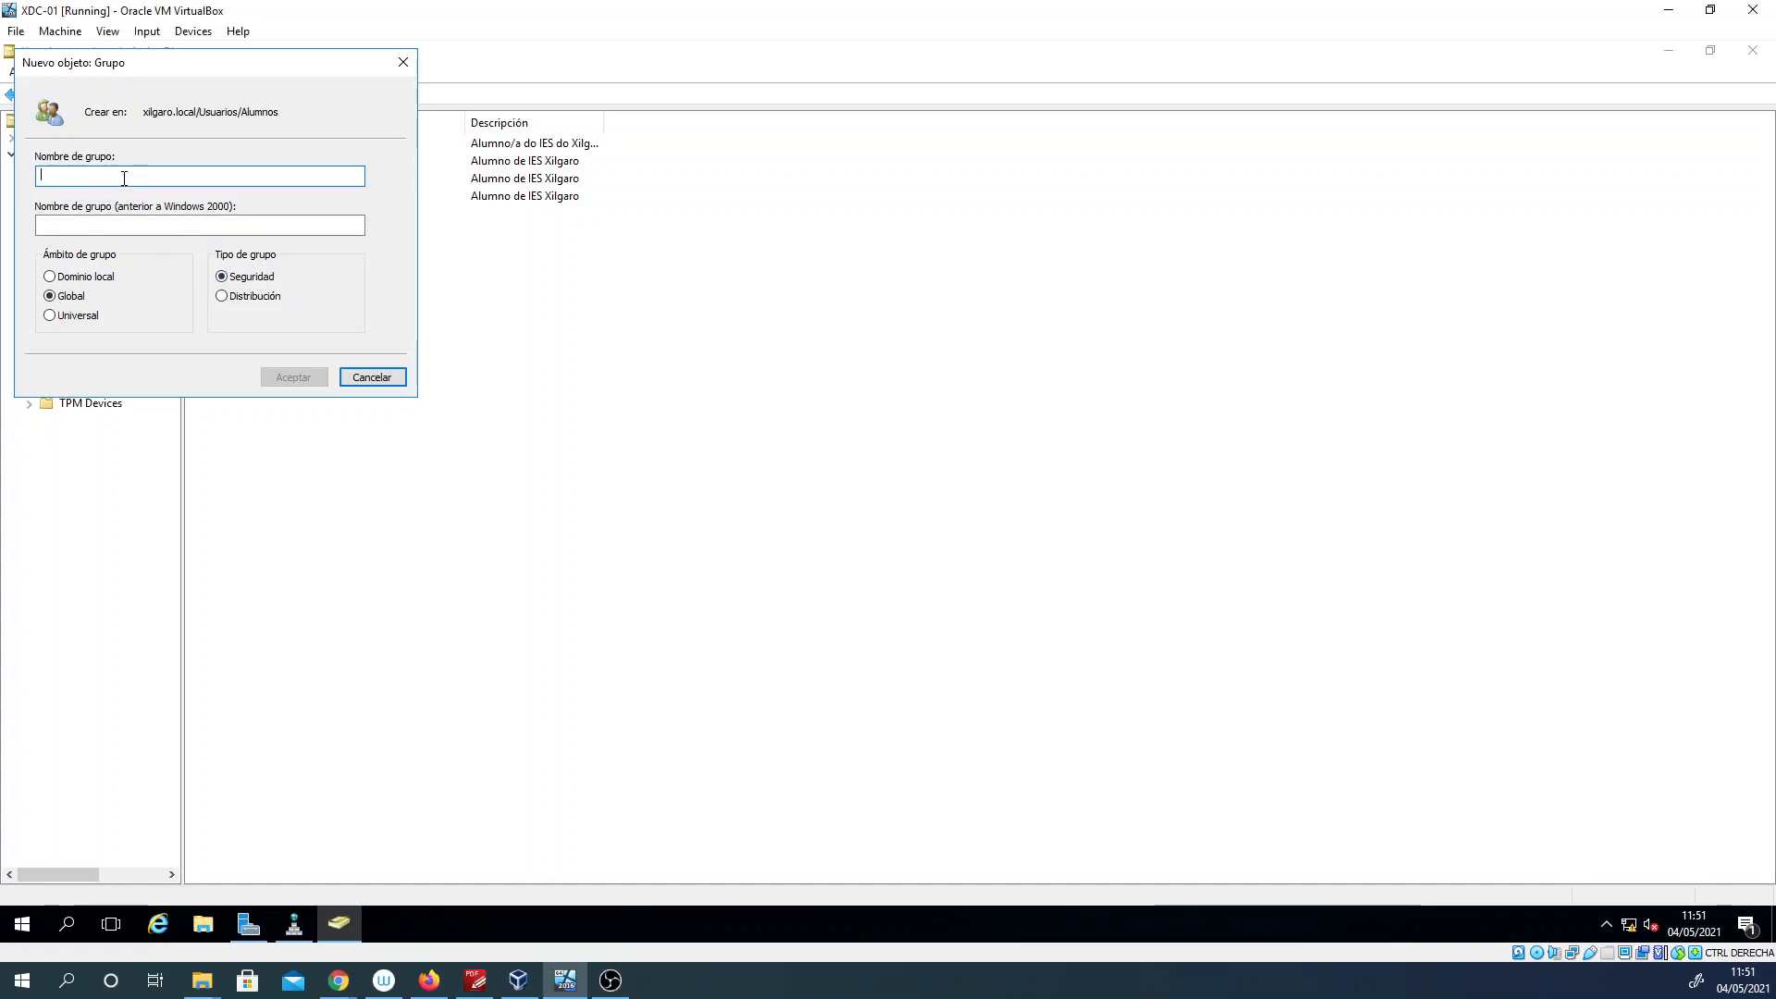
text(G-Alumnos)
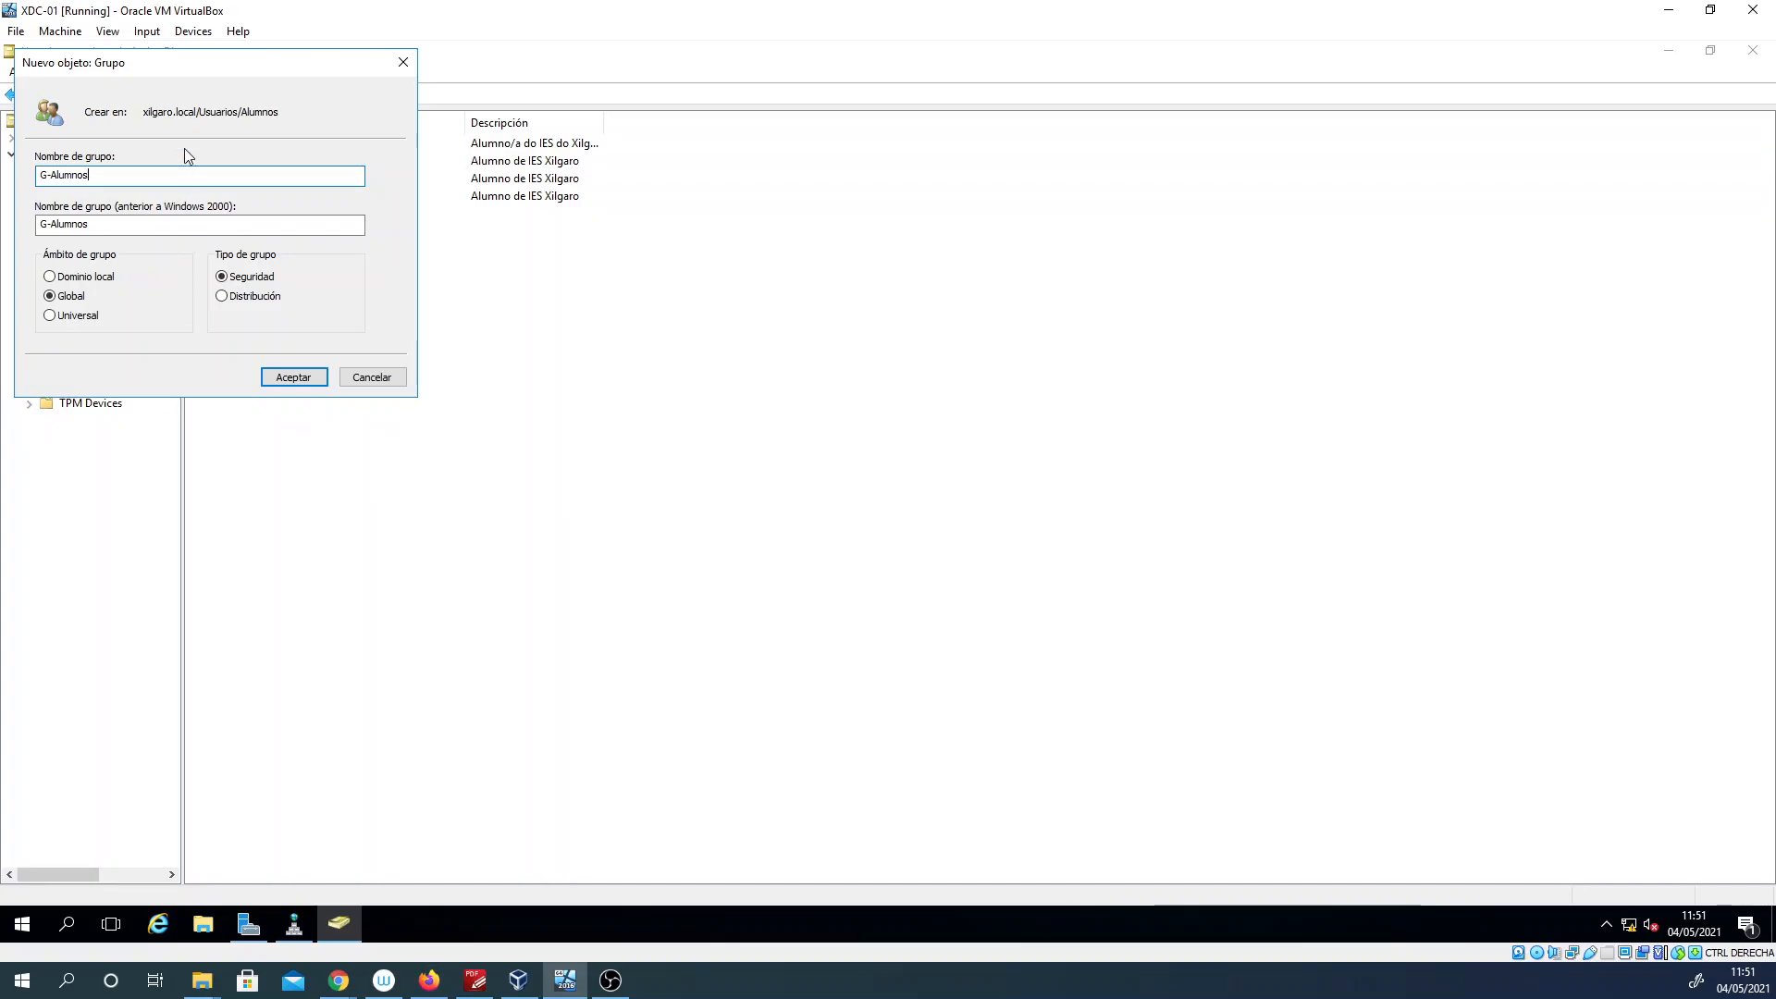
click(303, 378)
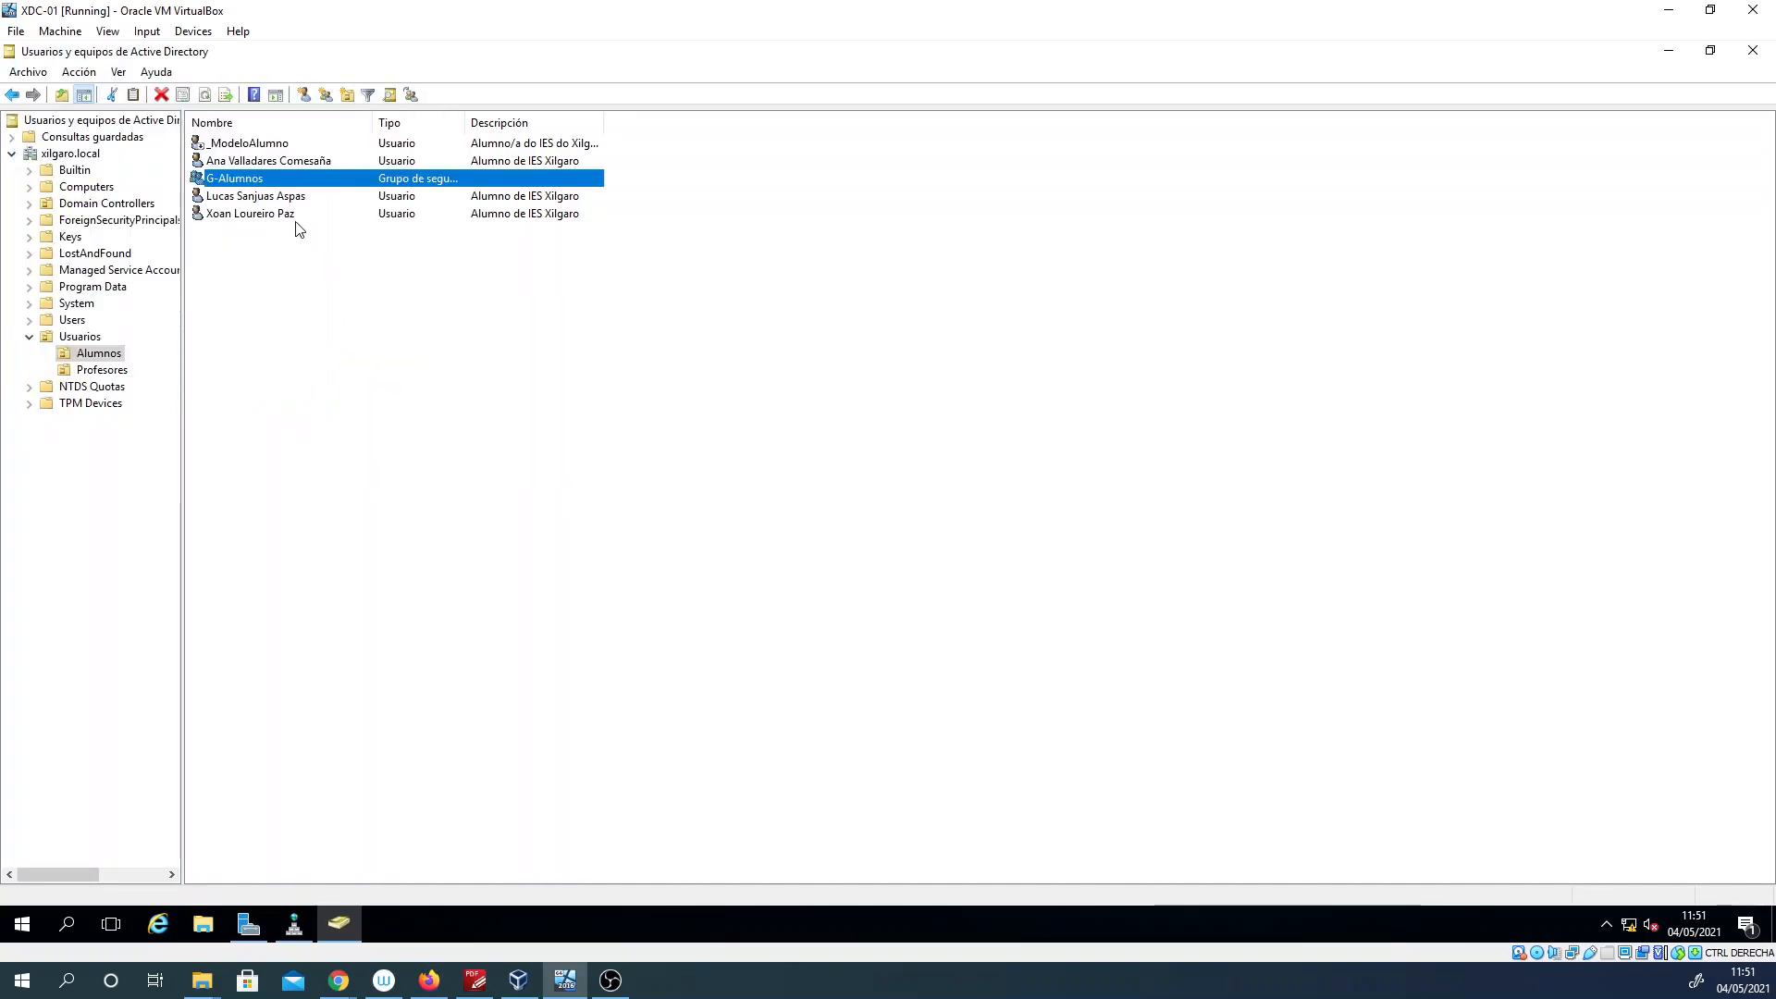
click(265, 284)
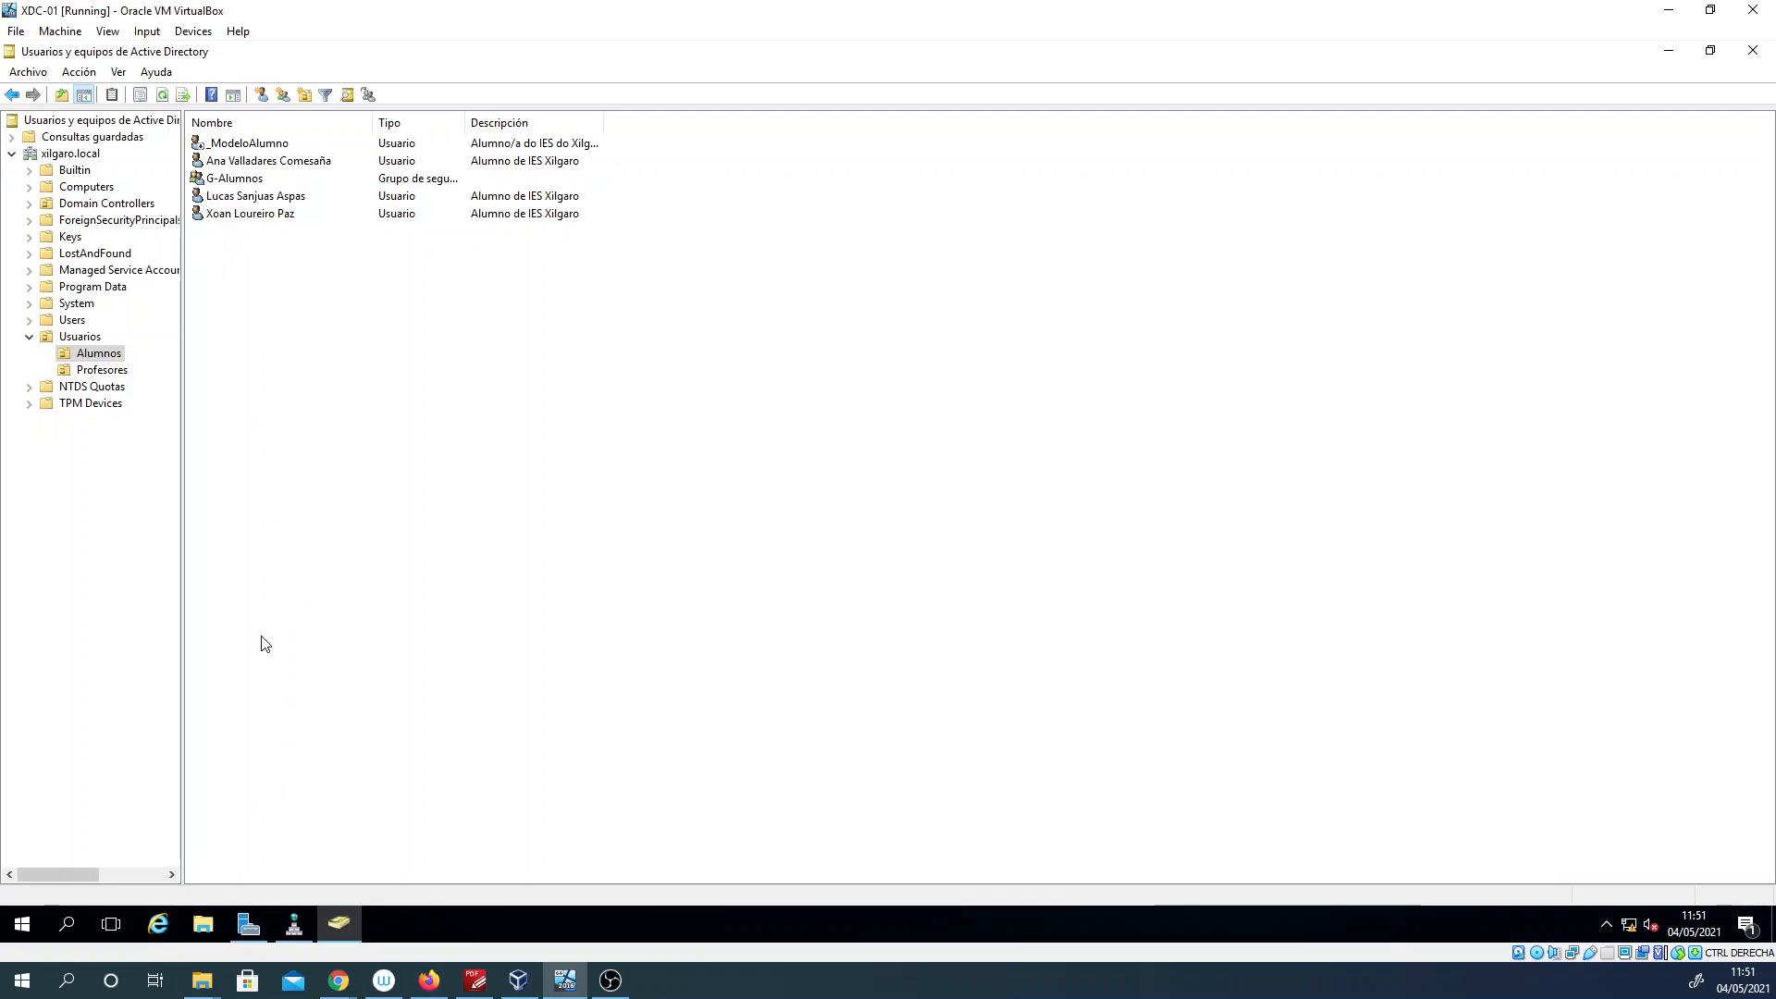
Step: Sort the Alumnos list by name in descending order and open the member list in the G-Alumnos group's properties
click(246, 130)
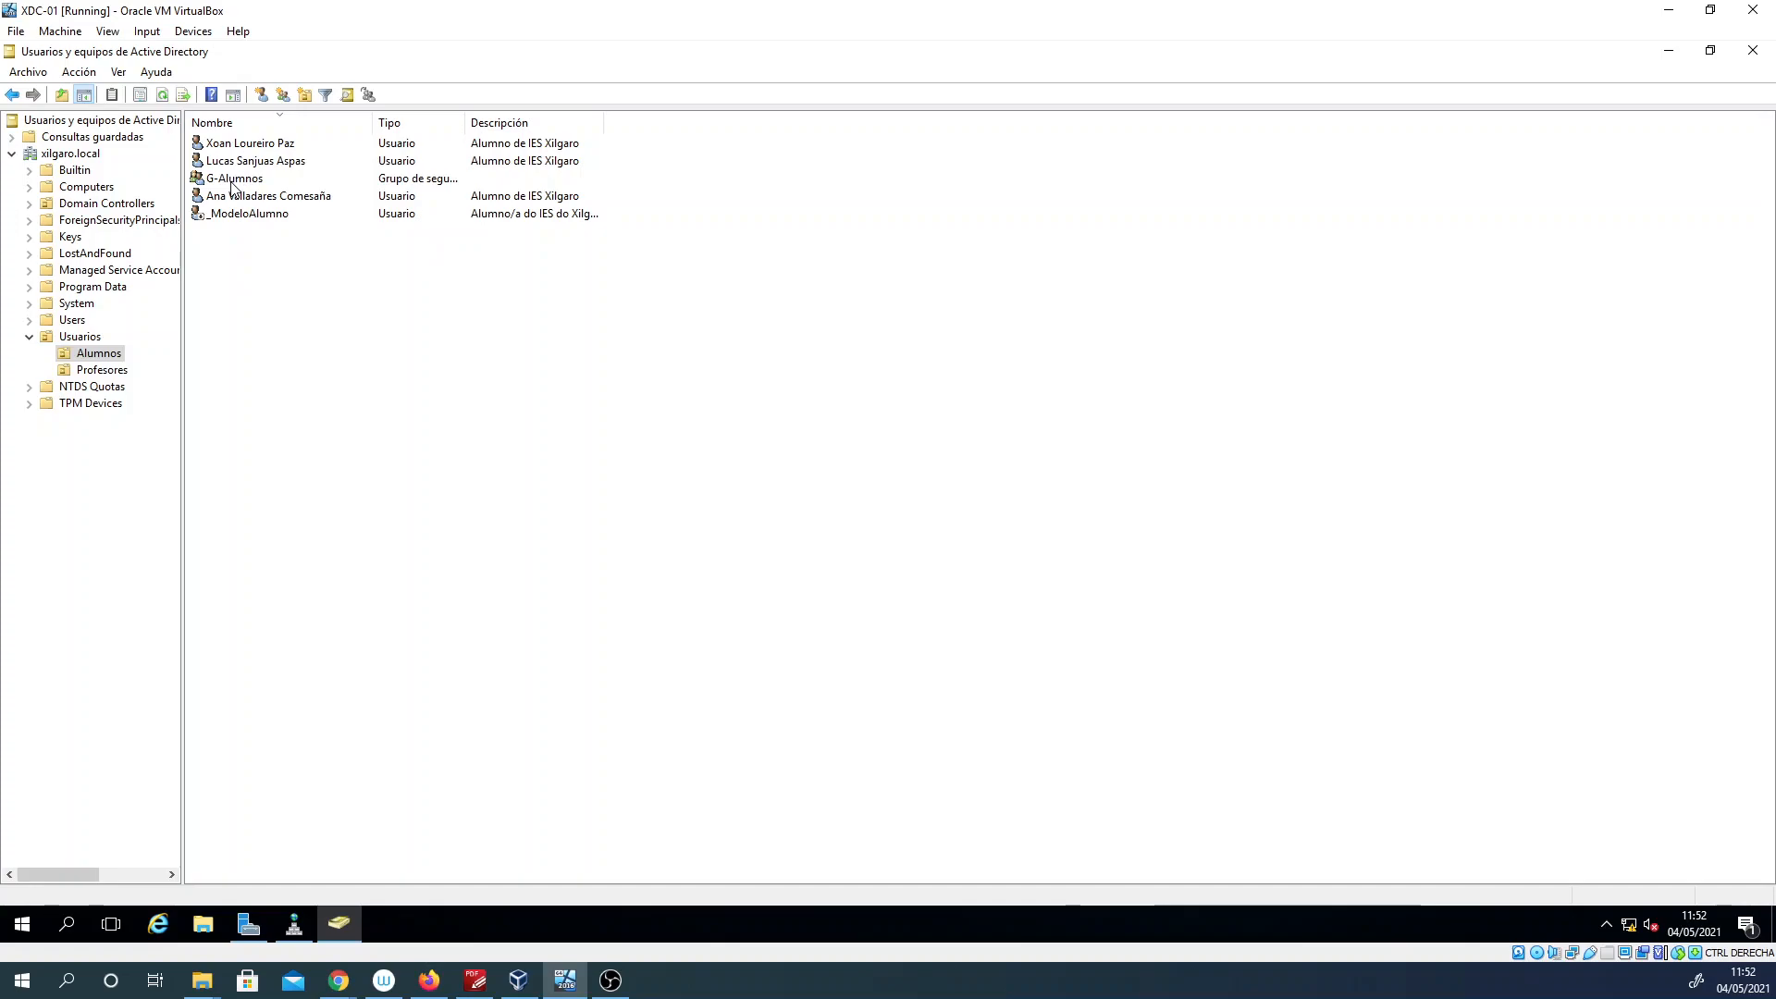
key(alt+Tab)
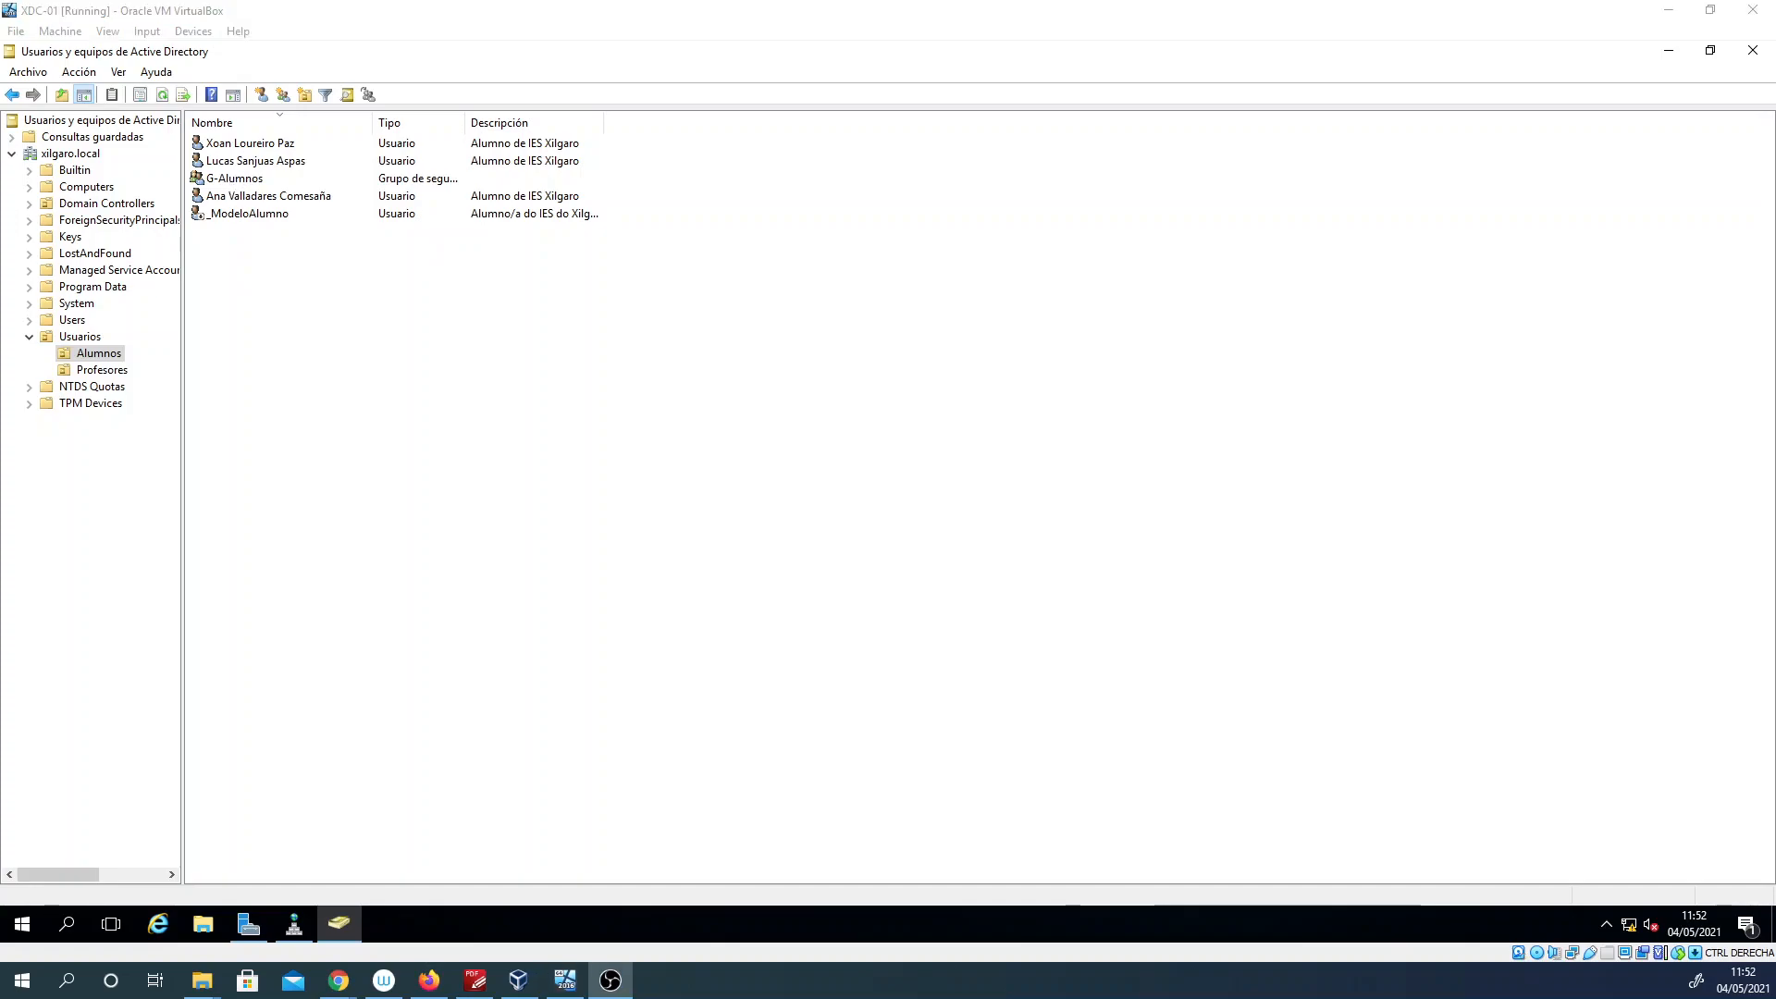
click(238, 183)
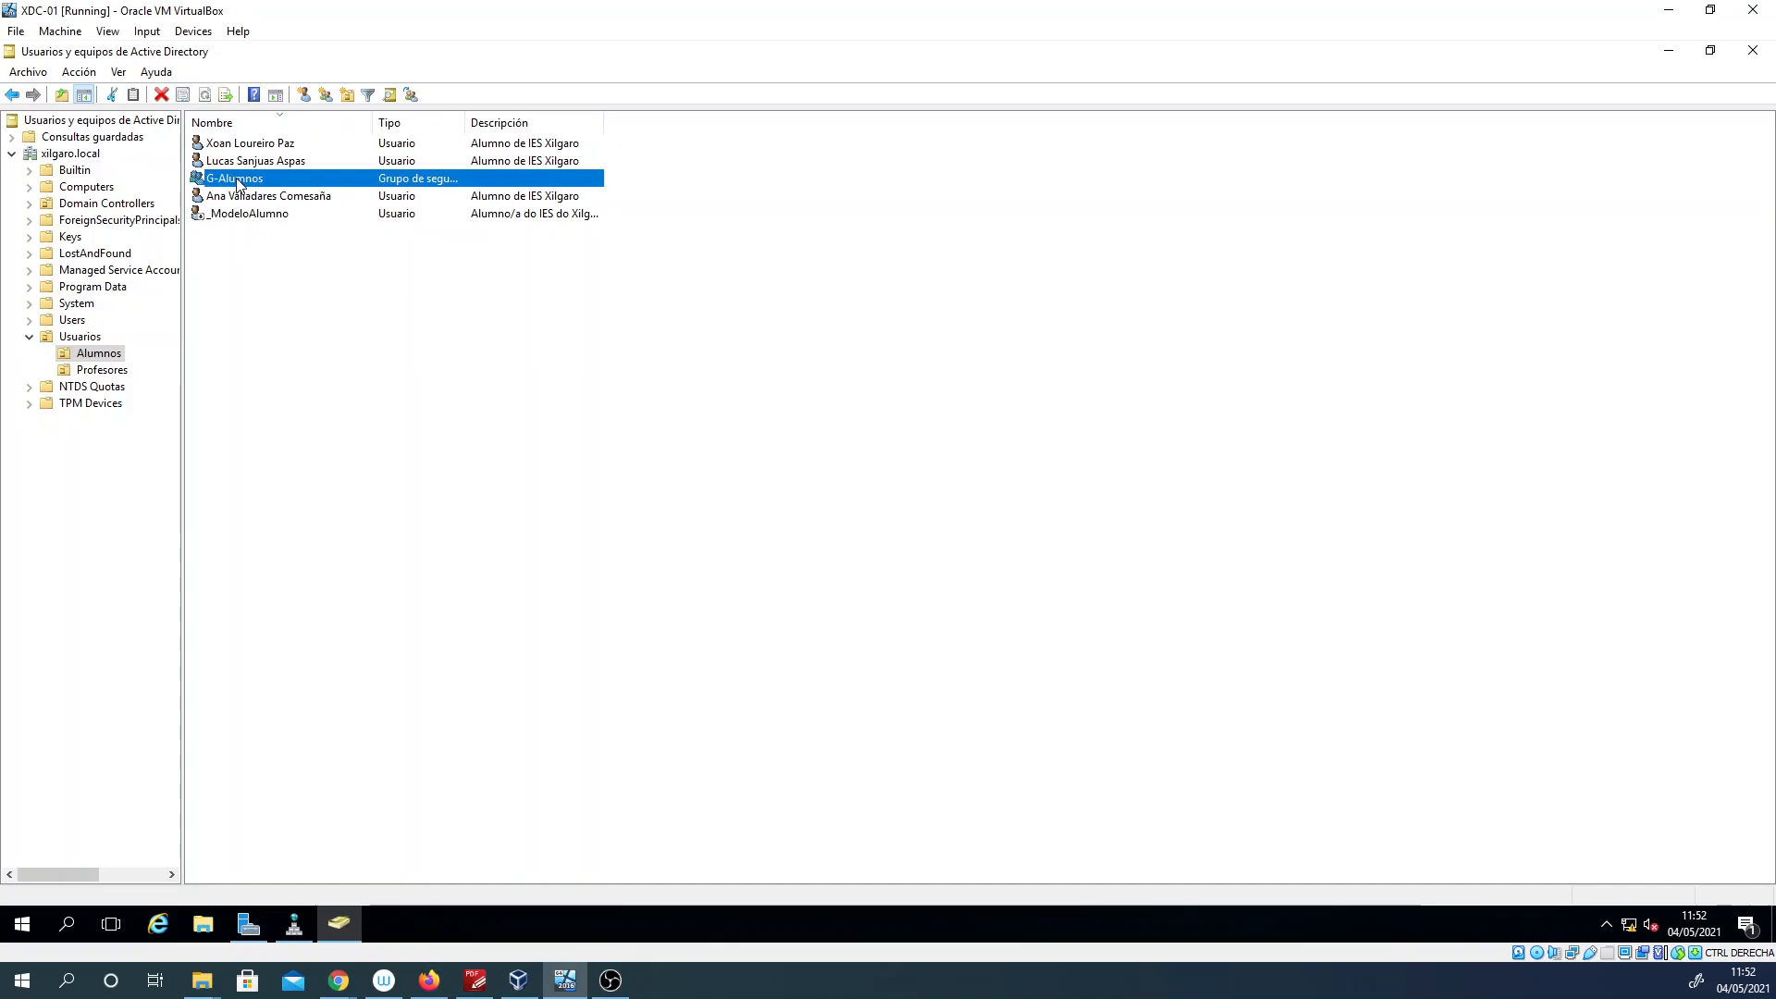
double_click(233, 181)
right_click(242, 181)
click(302, 355)
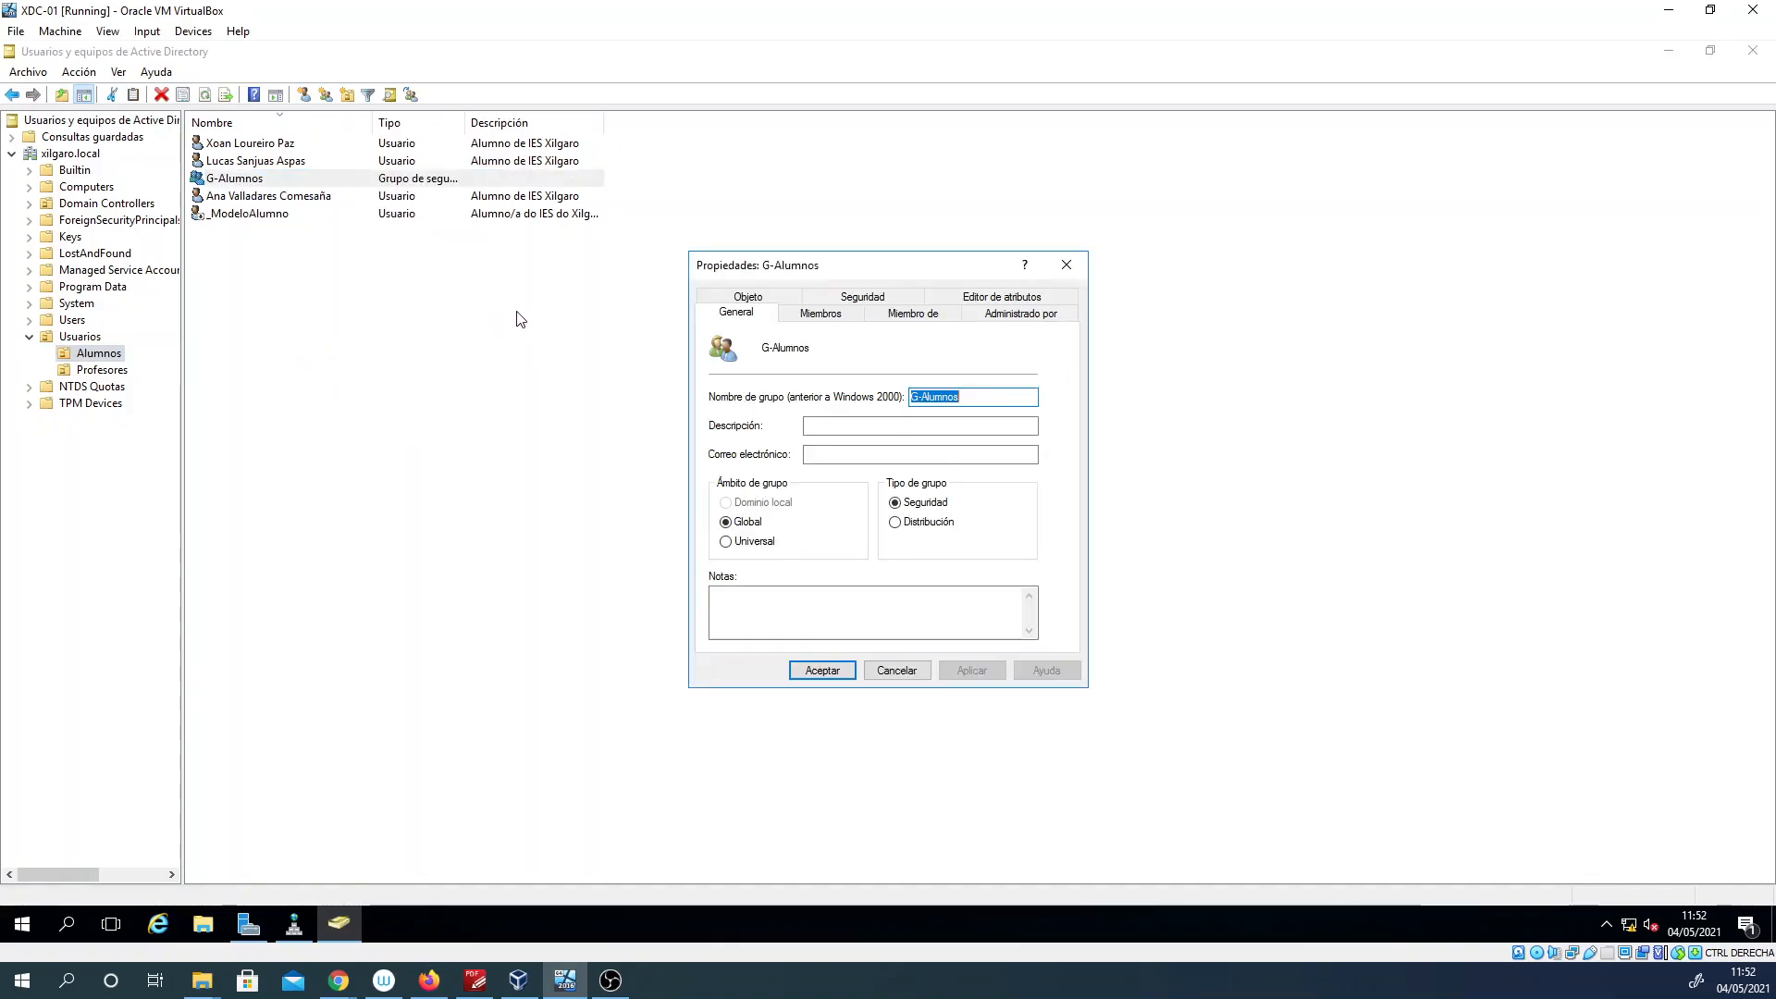
click(832, 319)
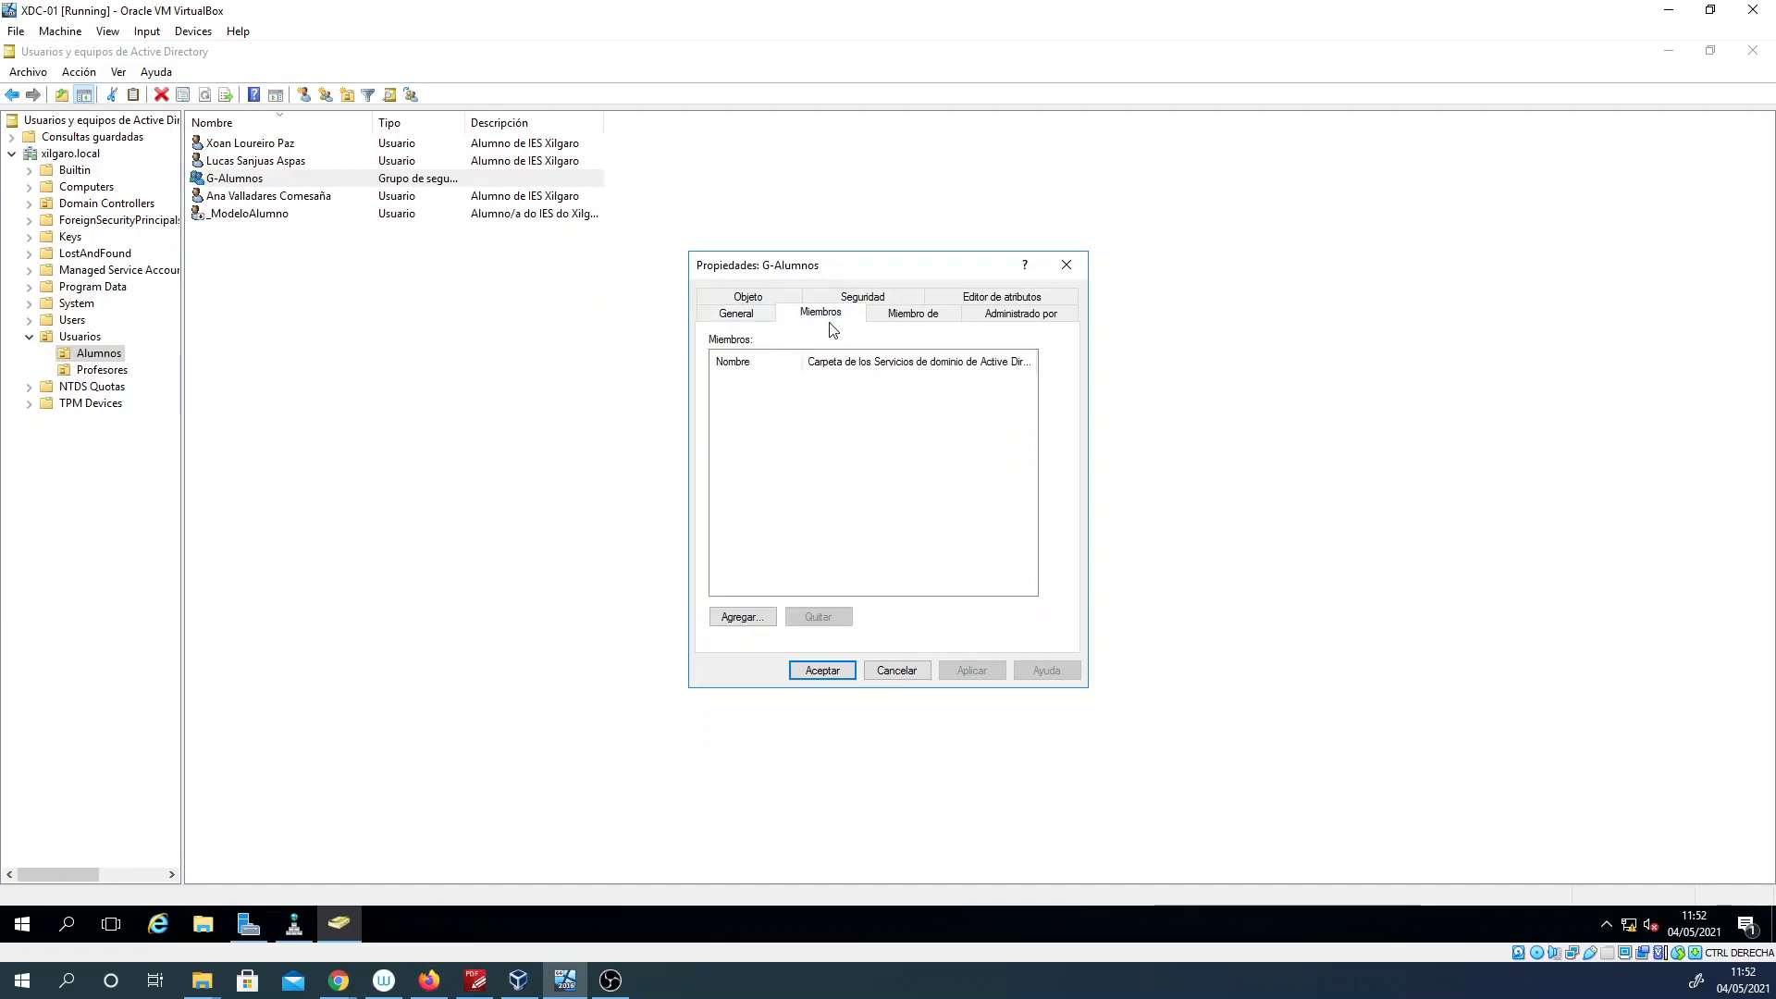
Step: Add the three student accounts, excluding _ModeloAlumno, as members of G-Alumnos, checking each name against the directory, and save the group's properties
click(750, 629)
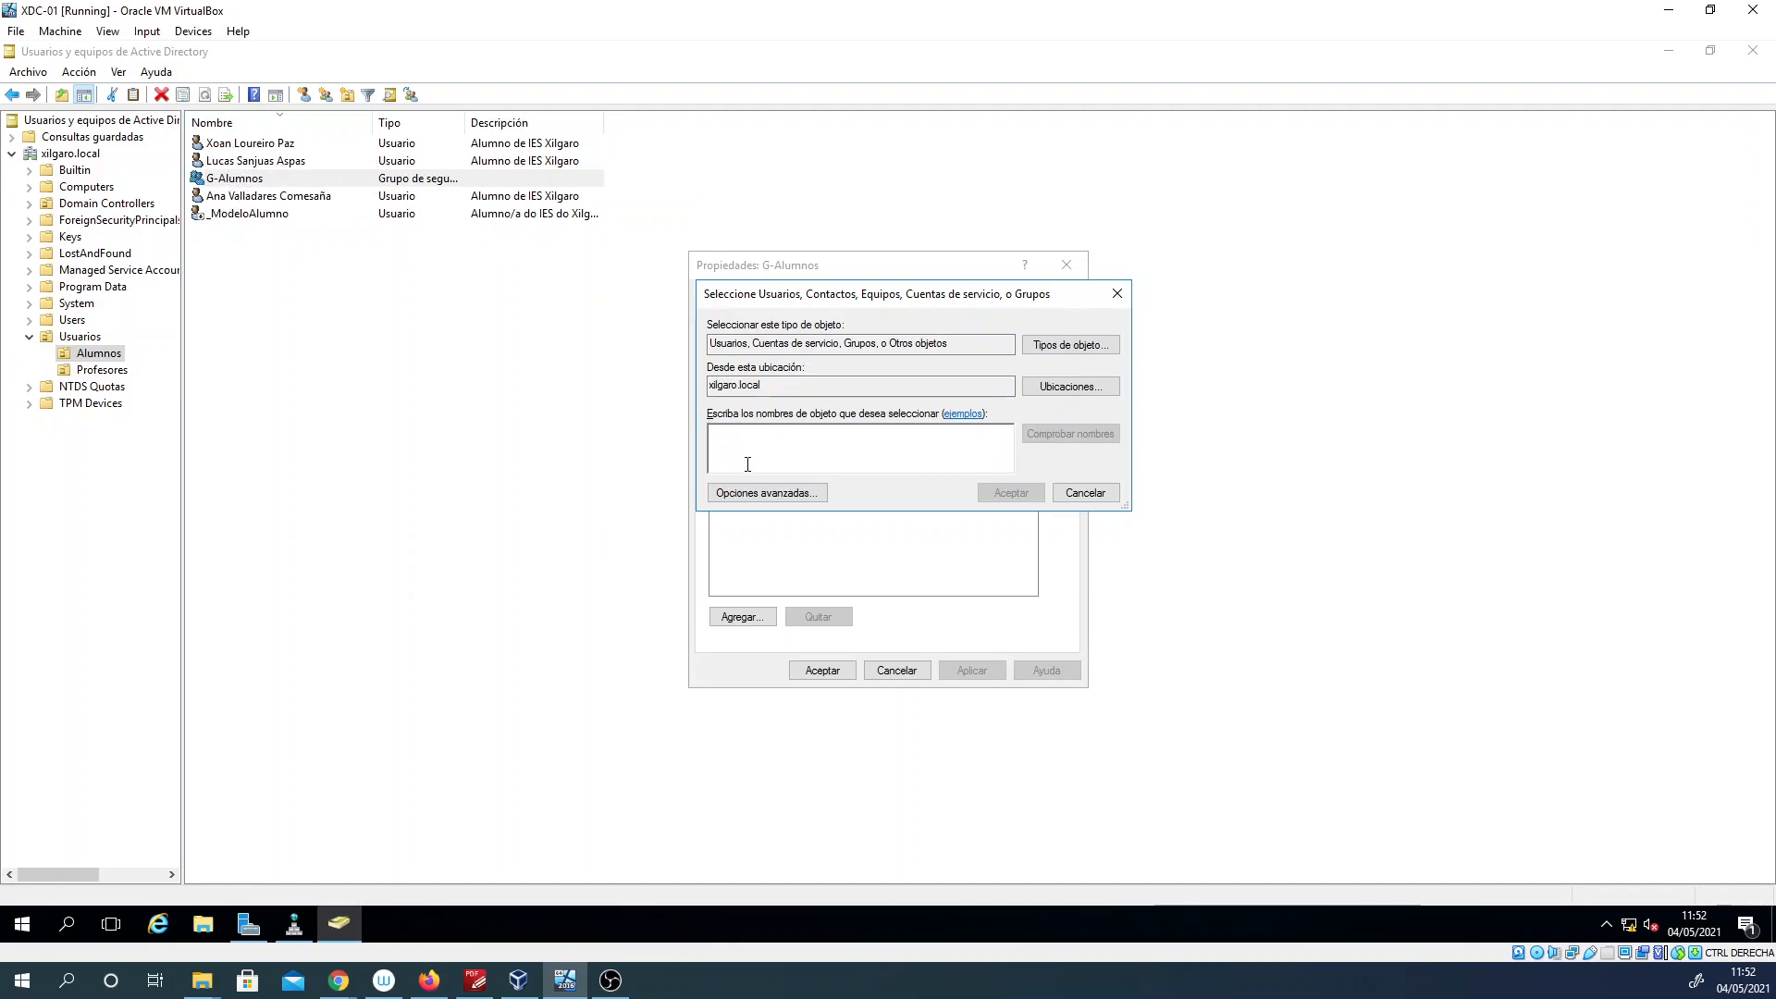
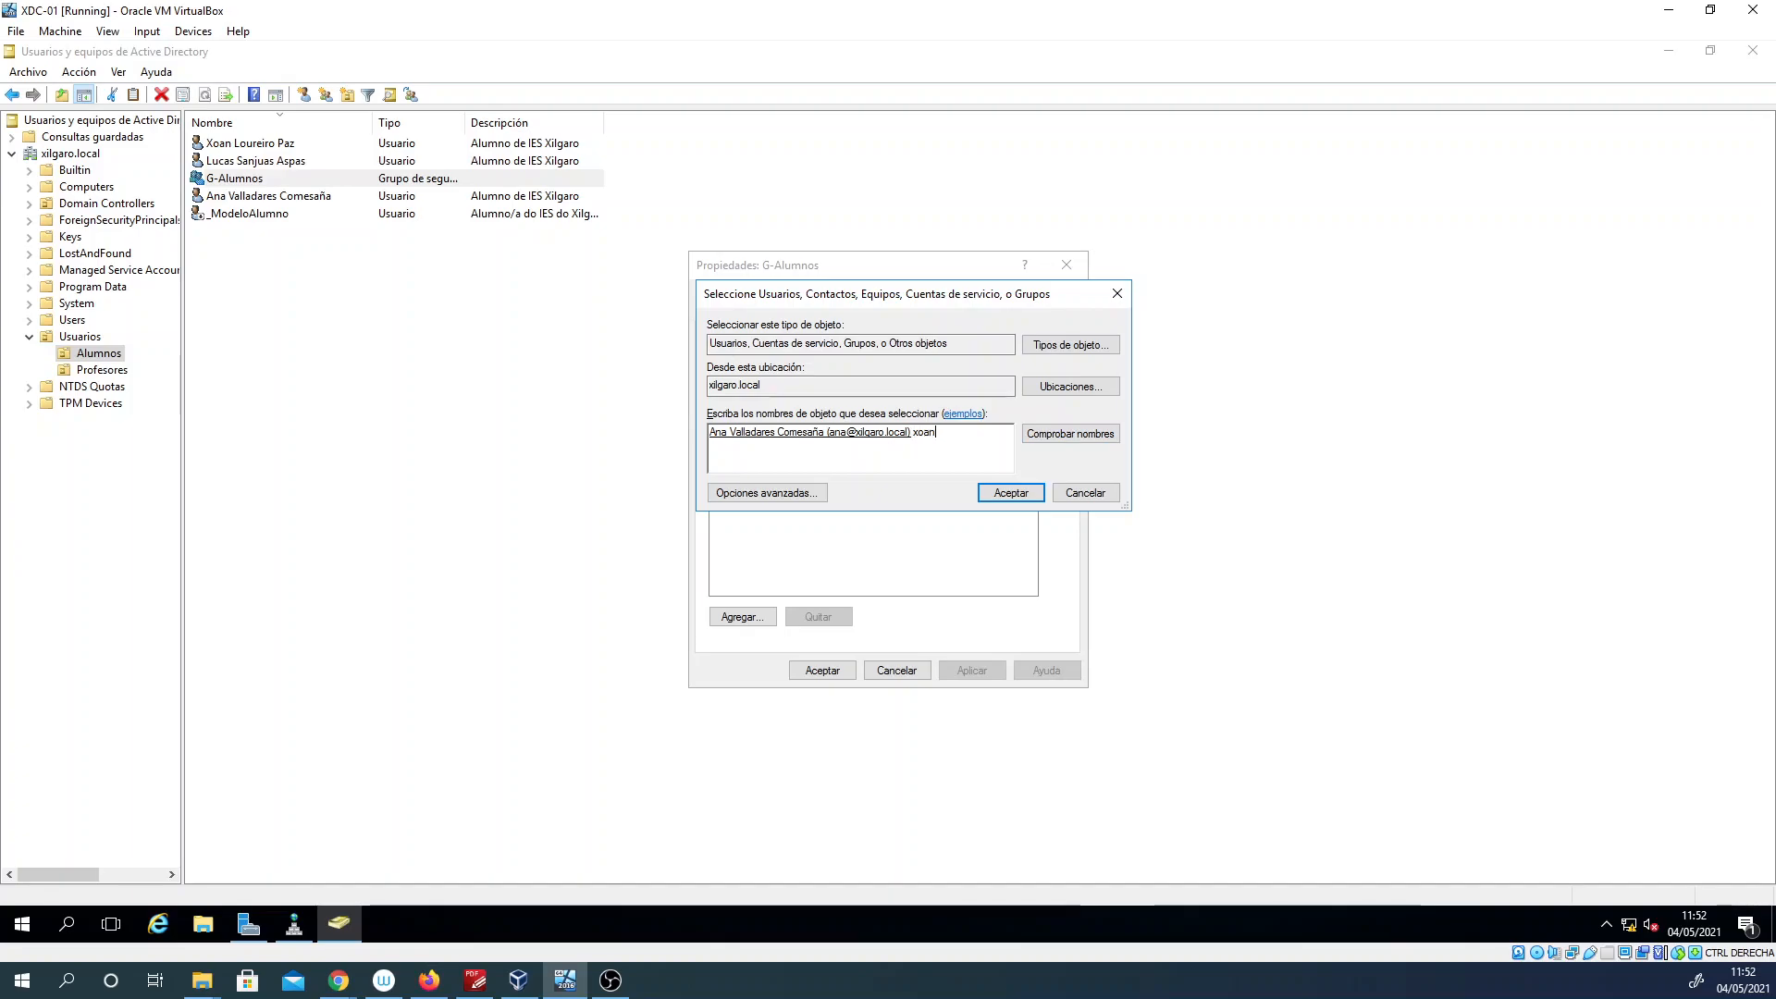
click(1070, 433)
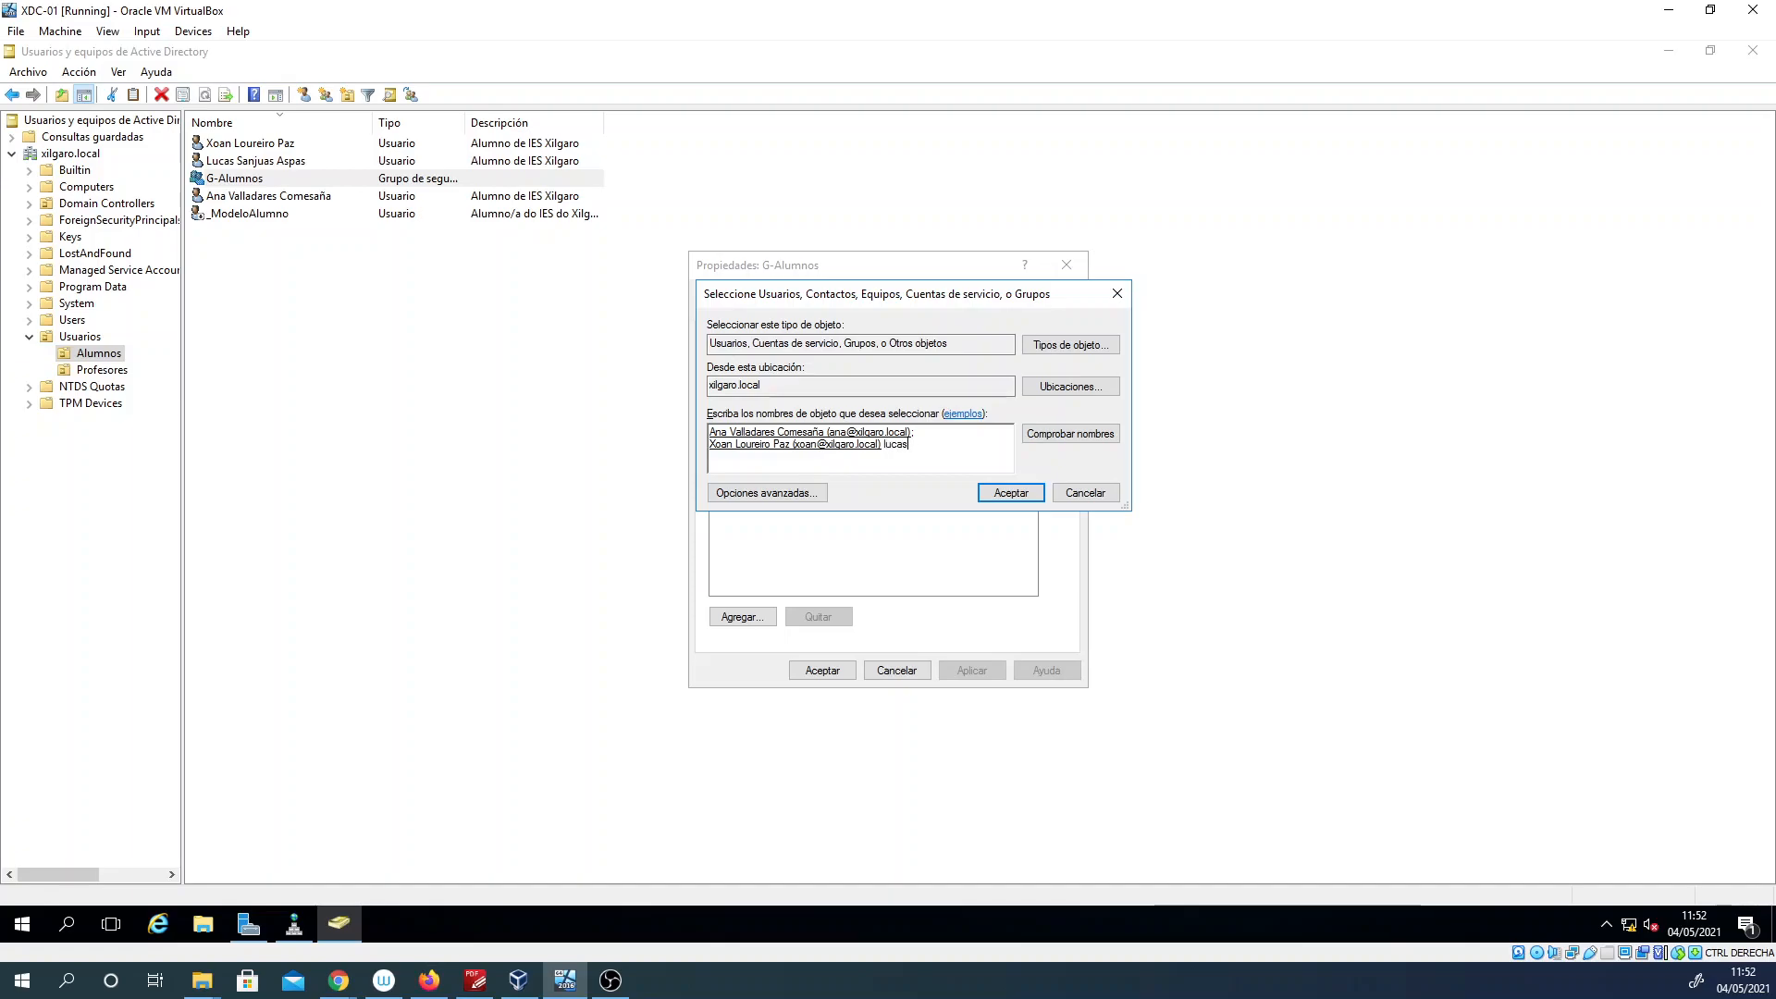
click(1042, 434)
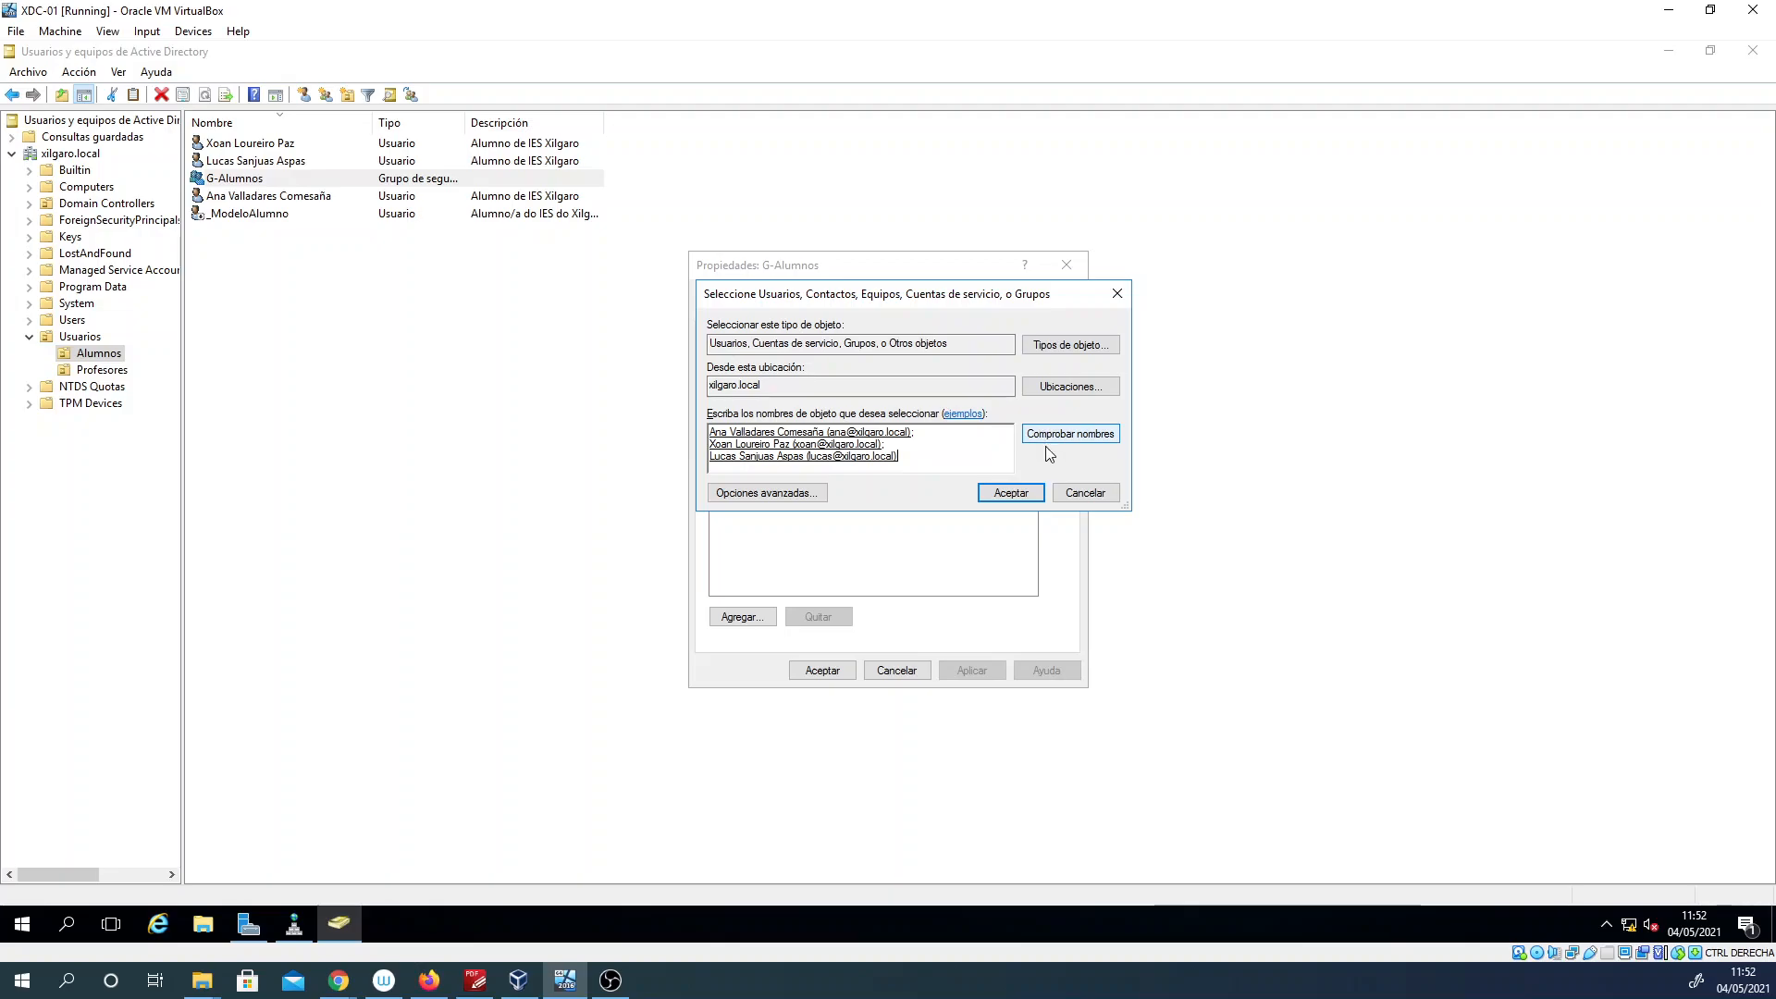
click(1013, 493)
drag(804, 361, 874, 362)
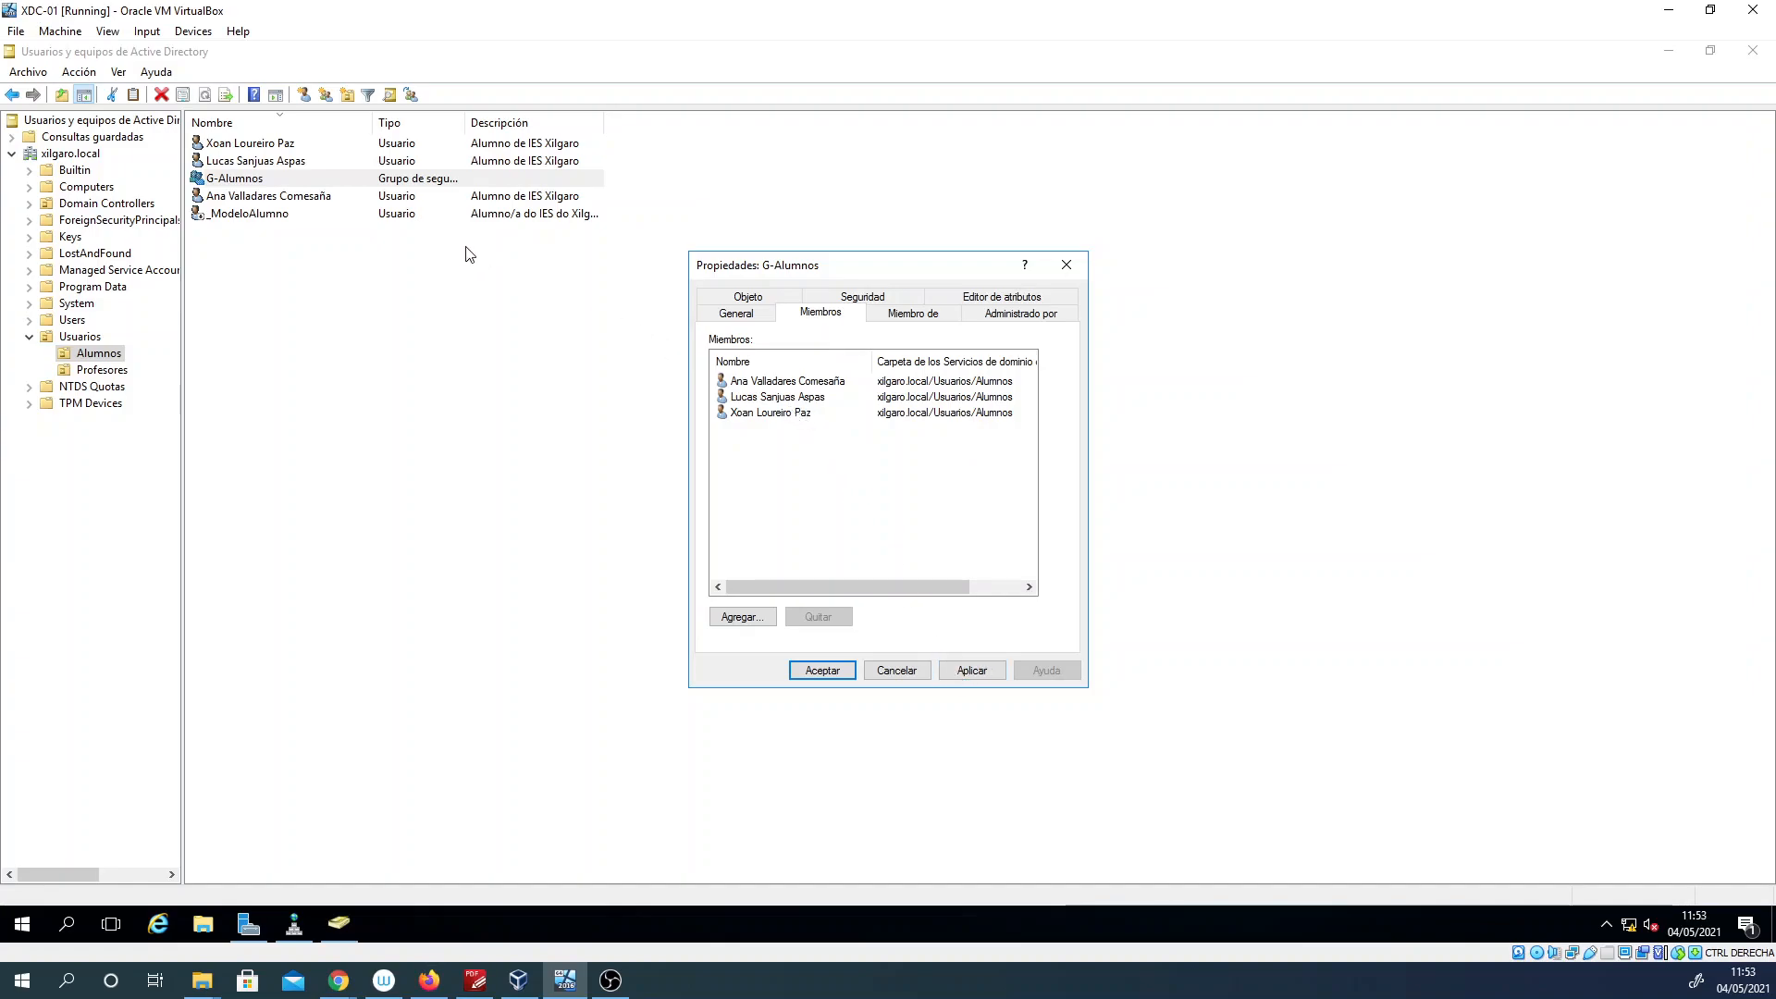
click(969, 669)
click(821, 670)
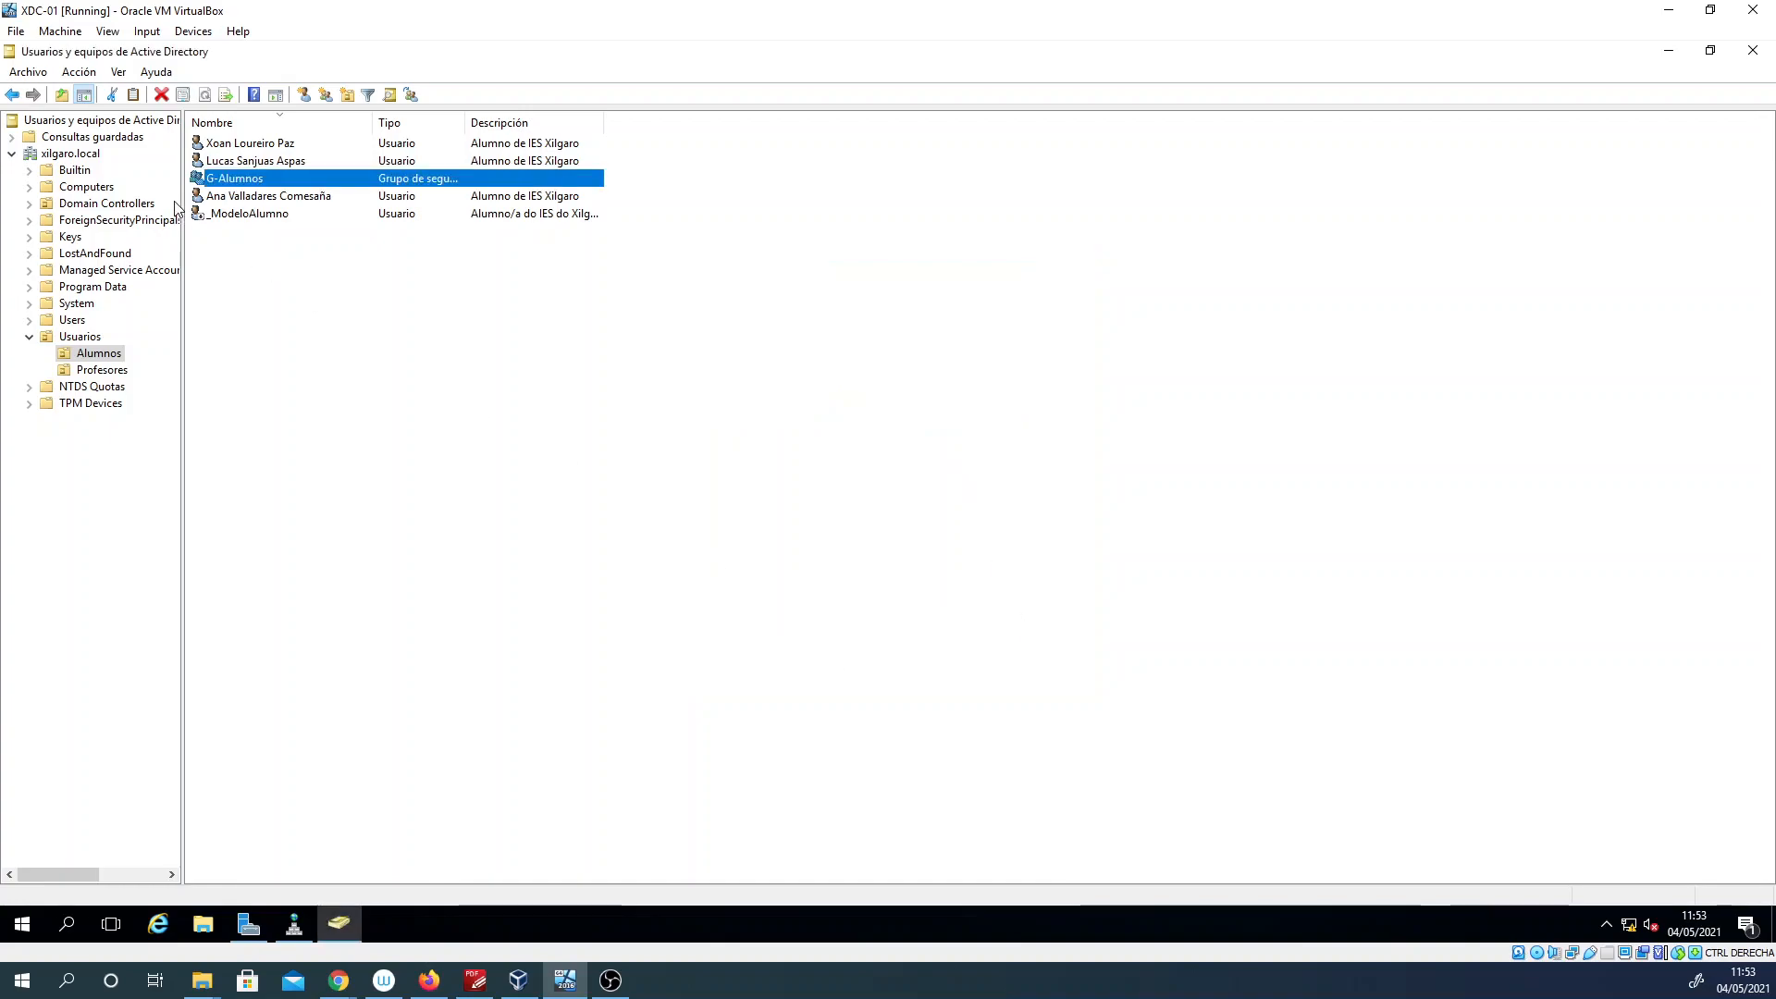
Step: Display the contents of the Profesores organizational unit under Usuarios
click(99, 370)
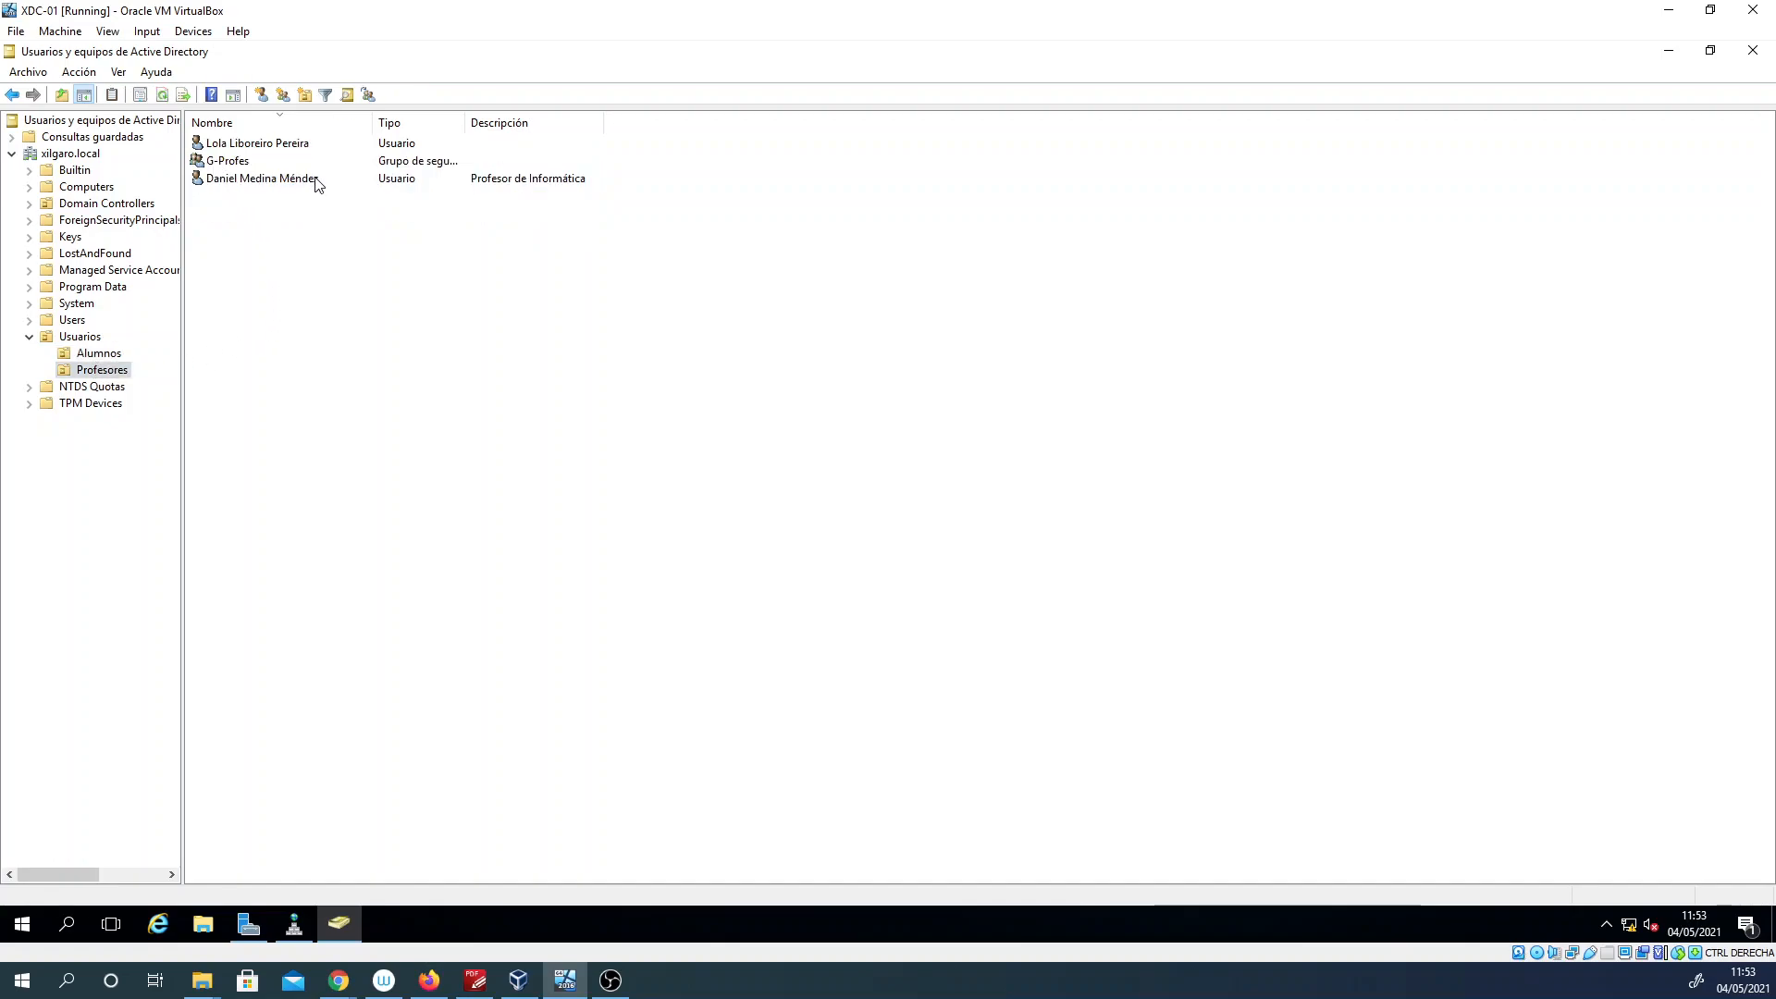